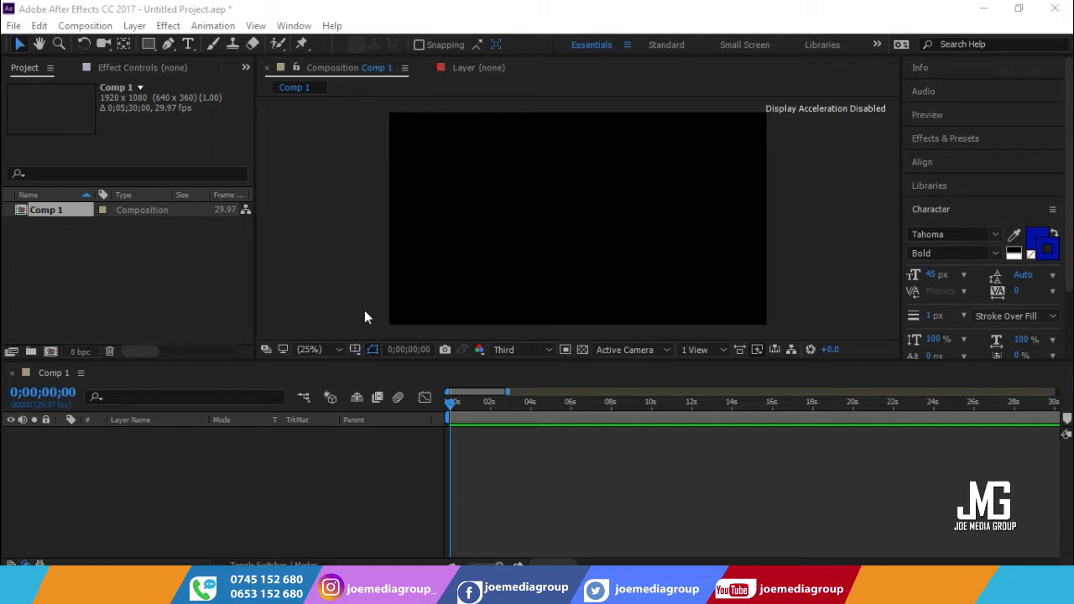
Step: Keep the composition view magnification fitted to the panel
click(335, 349)
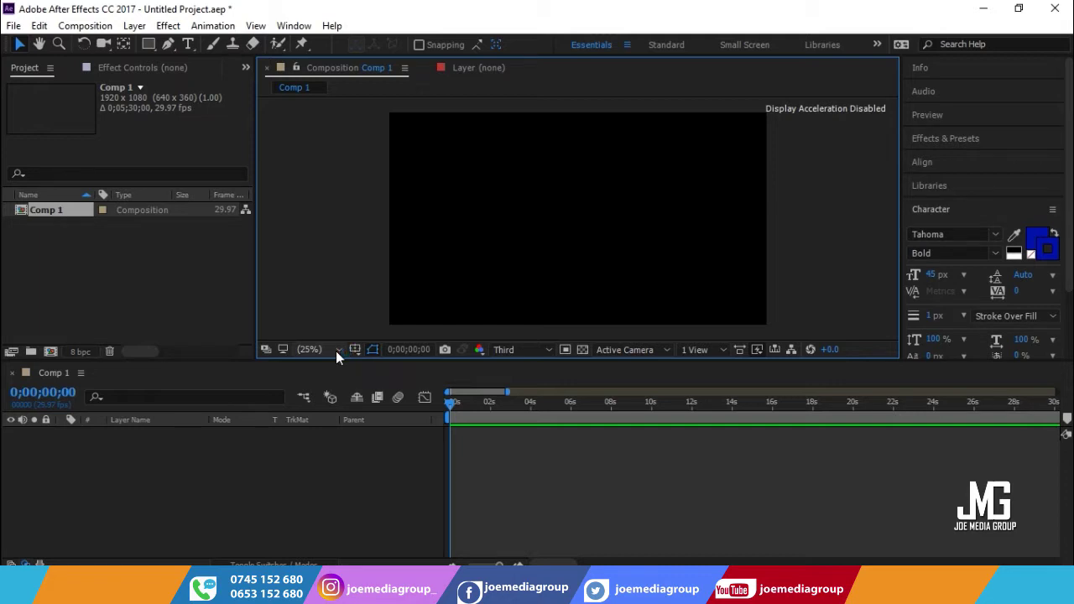
click(335, 351)
click(336, 351)
click(335, 351)
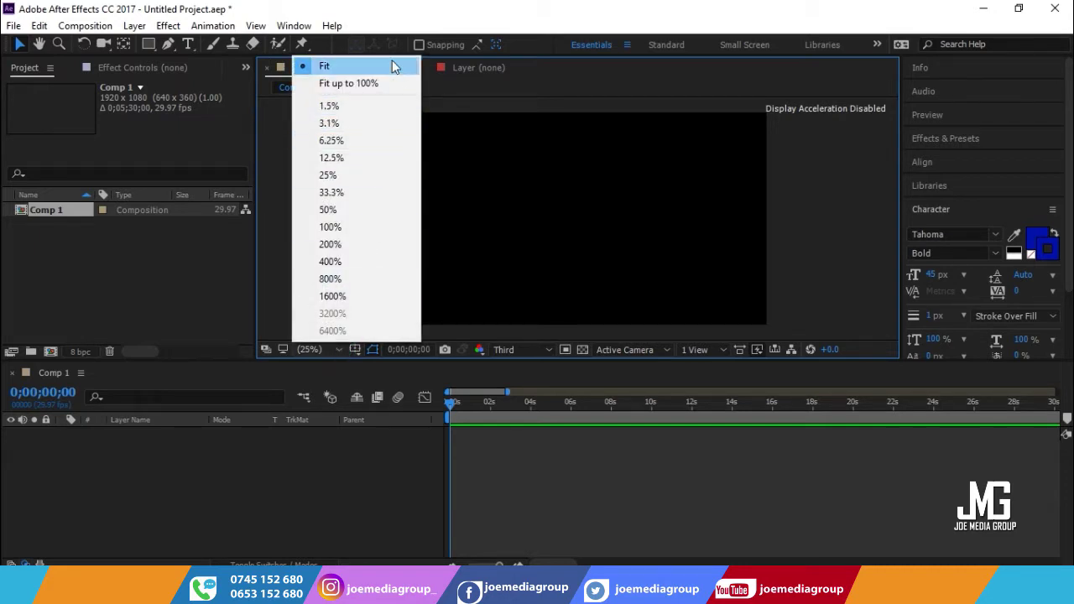
click(375, 65)
click(331, 355)
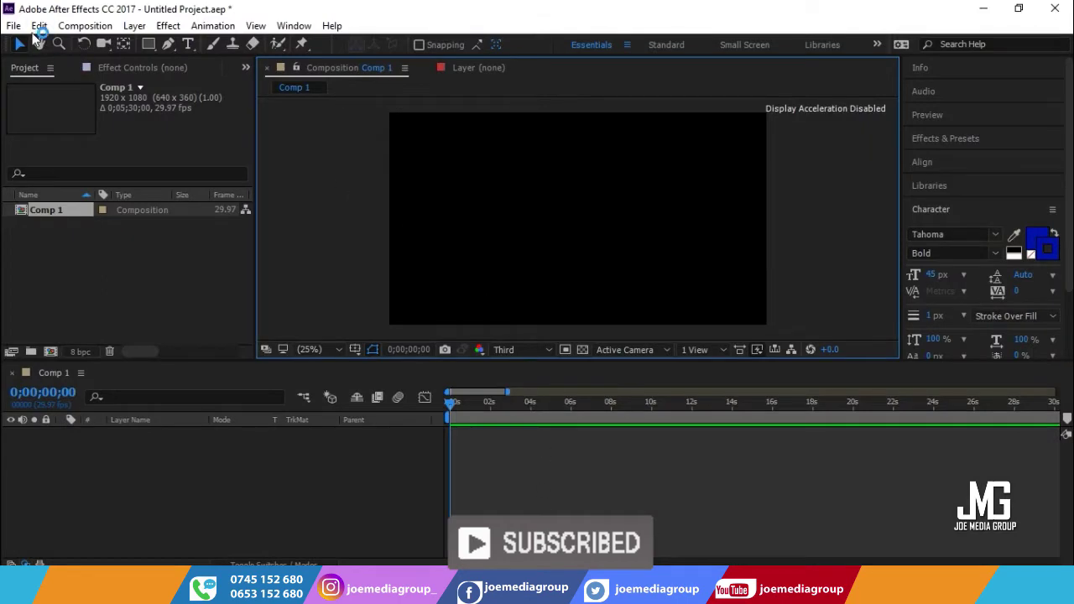
Step: Save the current project as AUDIO SPECTRUM and start a fresh empty project
click(14, 27)
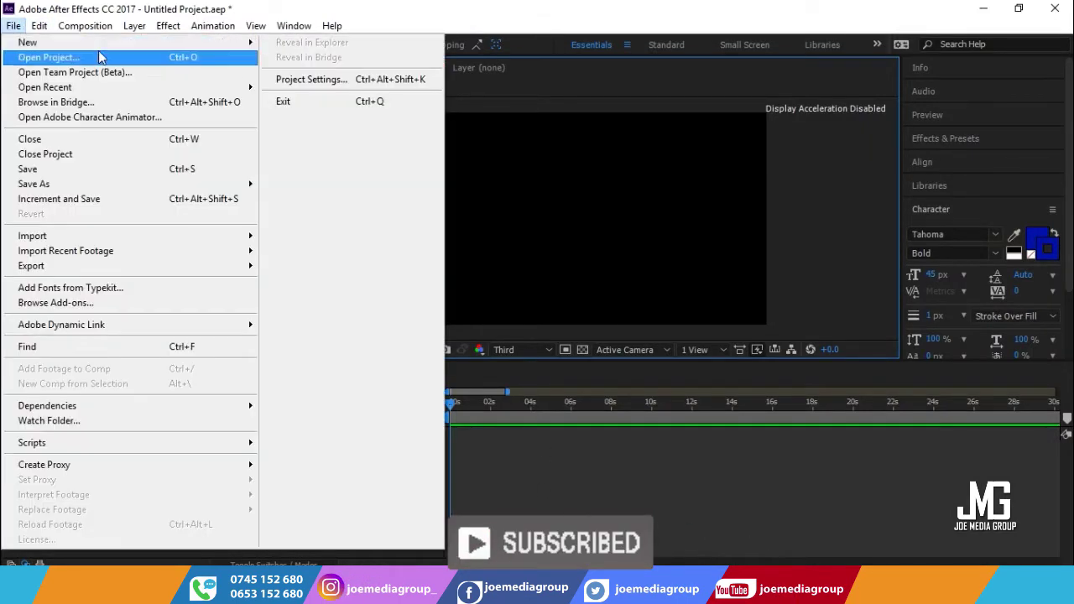
mouse_move(50, 42)
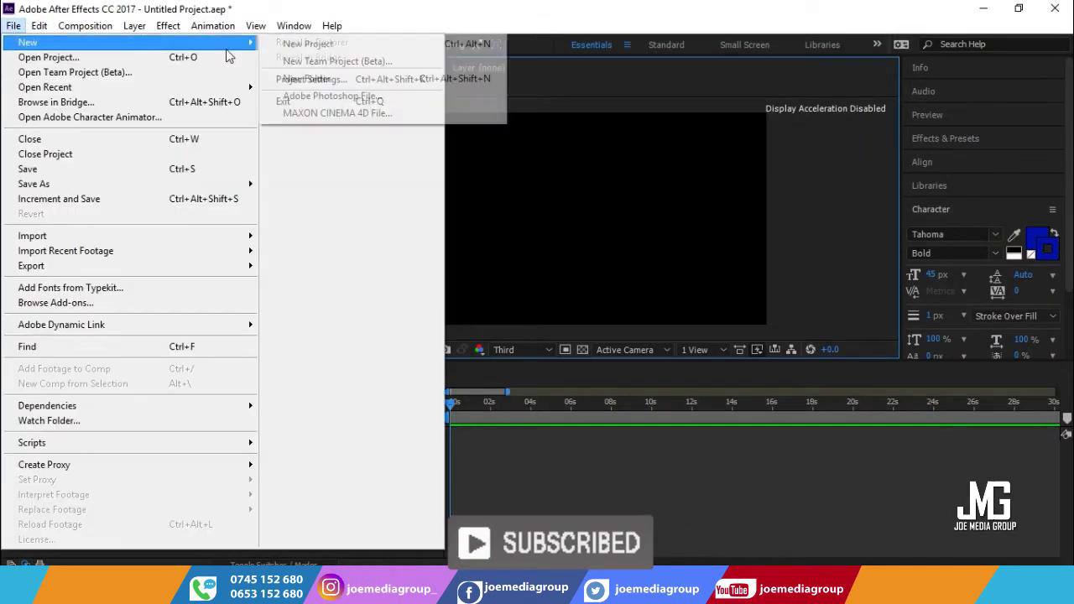
click(327, 44)
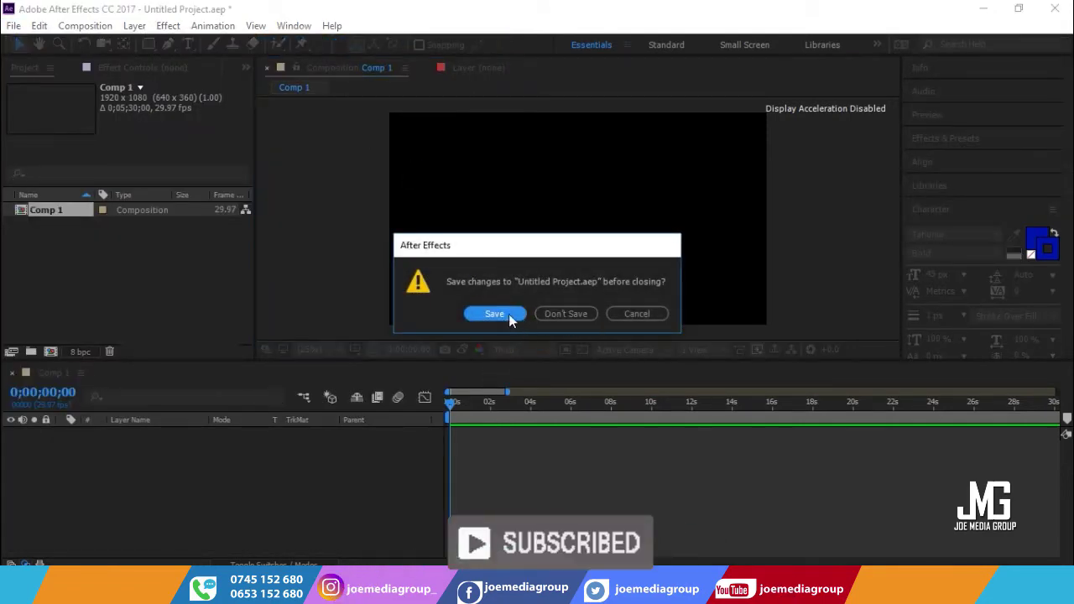
click(508, 315)
click(391, 387)
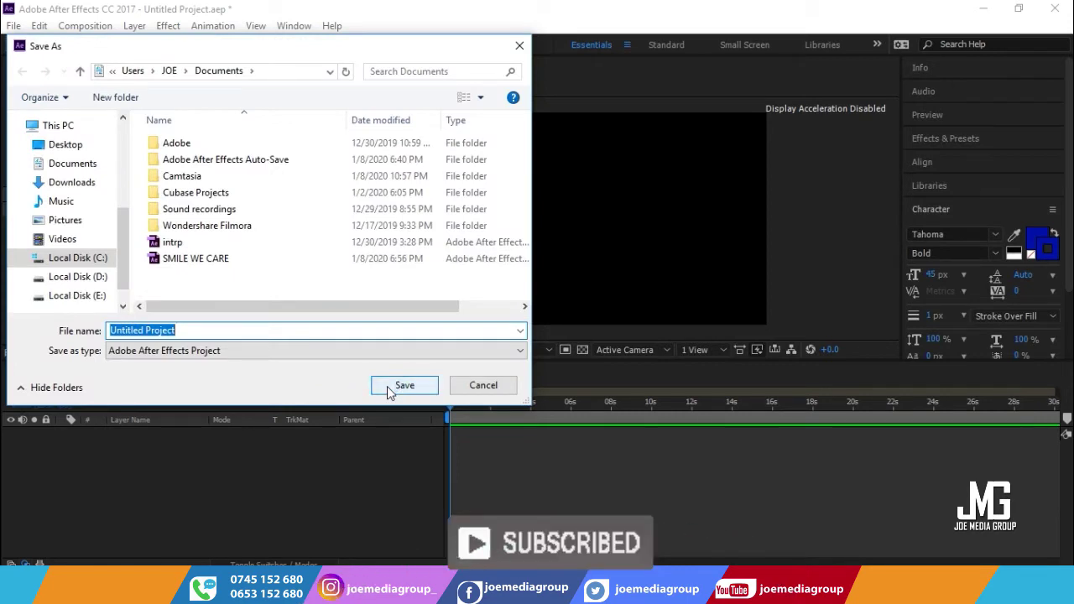
text(AUDIO SPE)
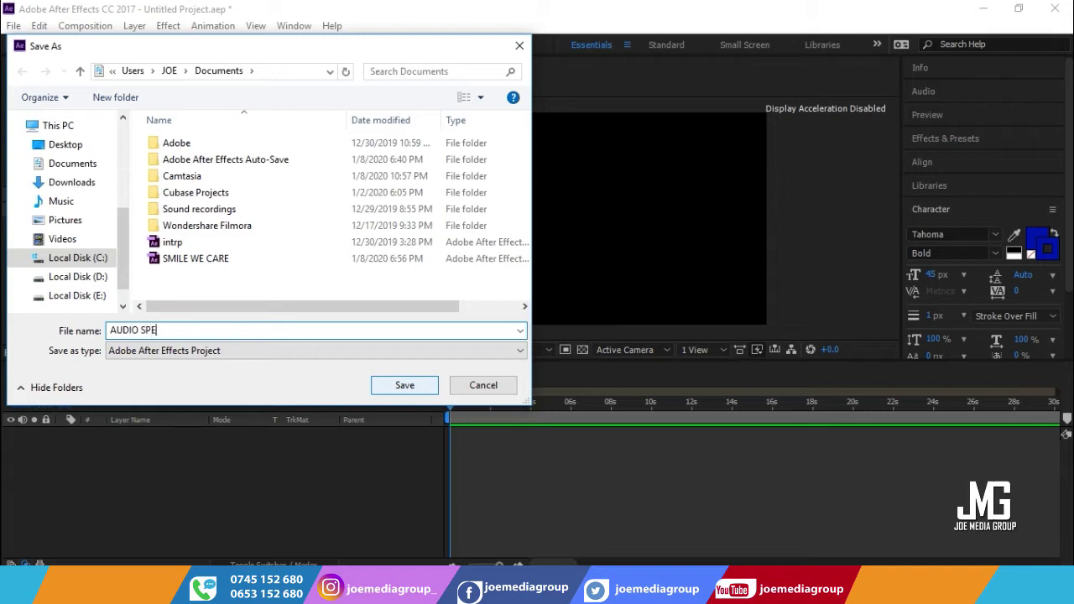
text(UMK)
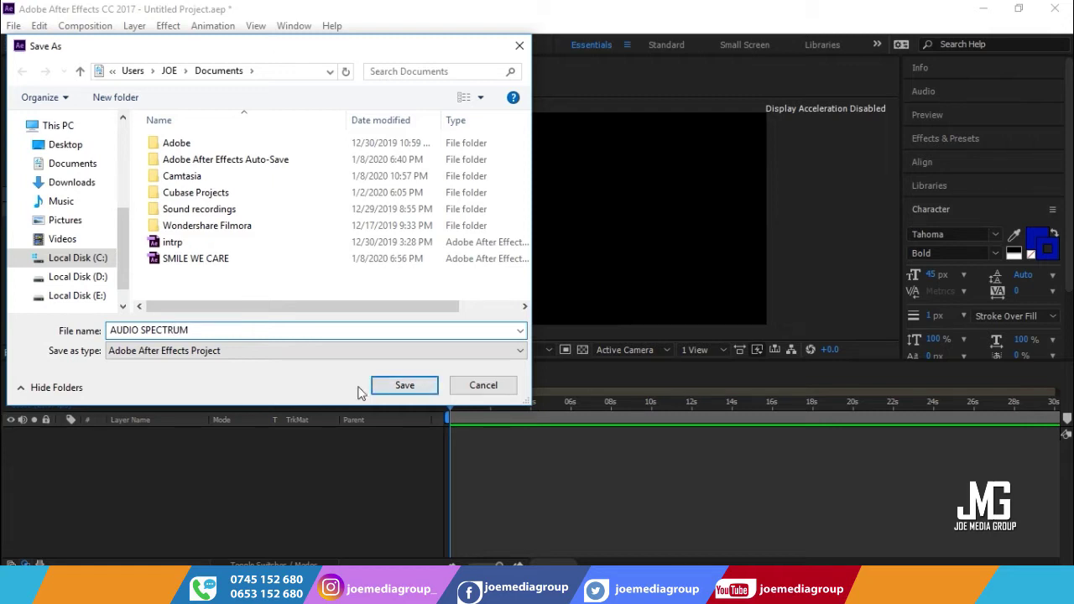
click(395, 387)
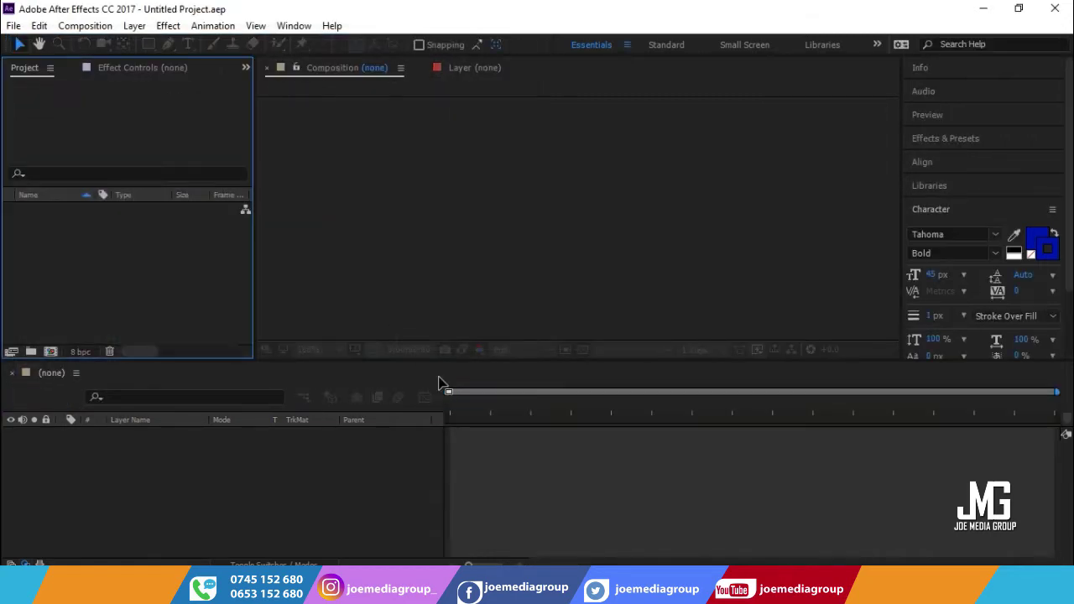
Step: Create a 1920×1080, 29.97 fps composition named SPECTRUM lasting 0;05;30;00
click(51, 353)
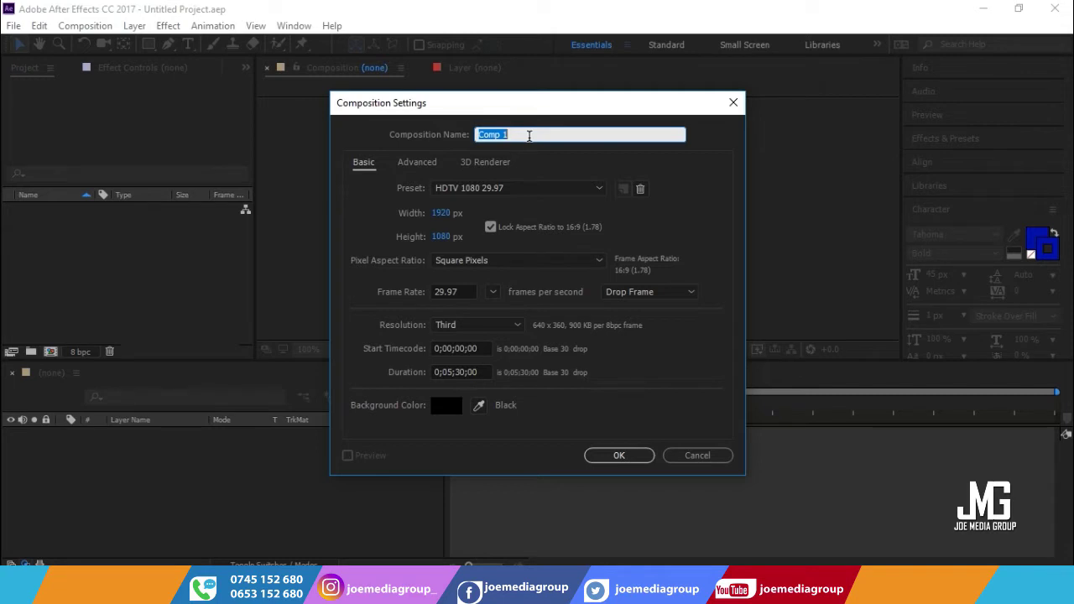
text(SPECTRUM)
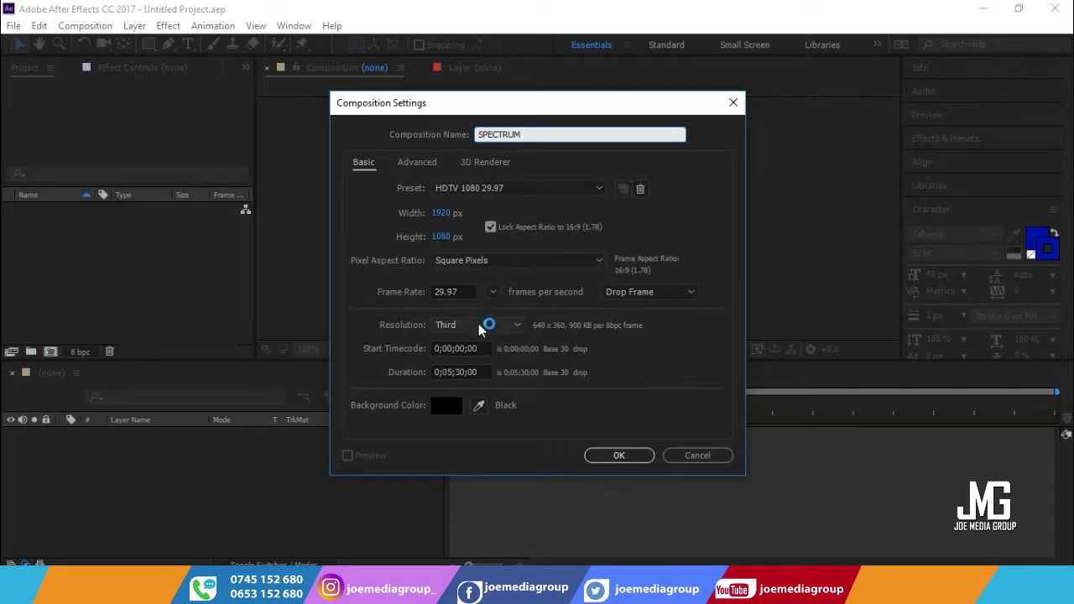
click(612, 460)
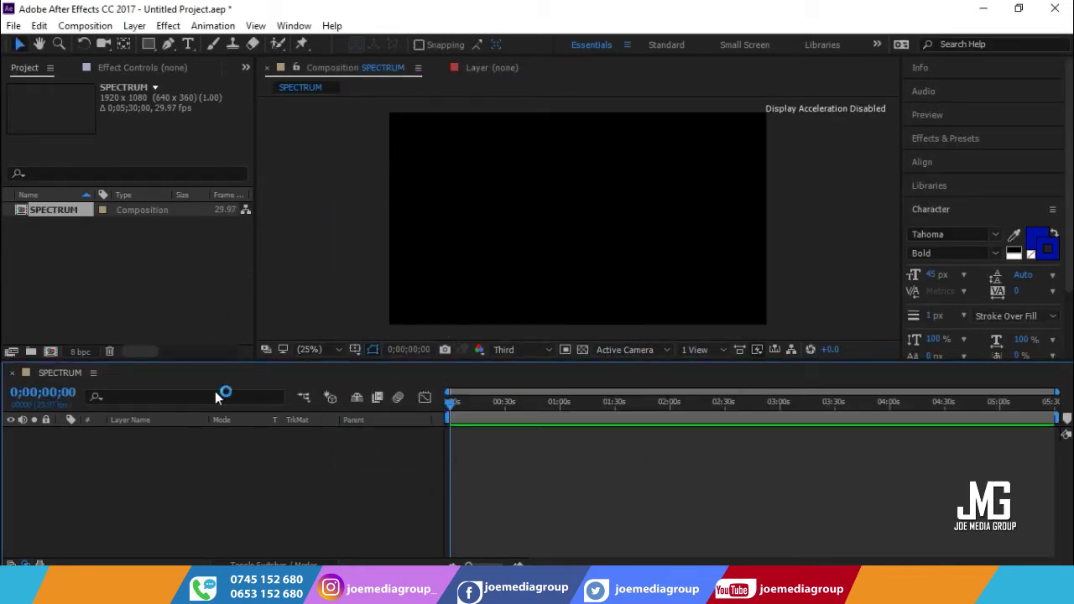
Step: Add a full-frame 1920×1080 white solid, White Solid 1, and turn off Caps Lock to refresh the viewer
right_click(158, 496)
mouse_move(238, 348)
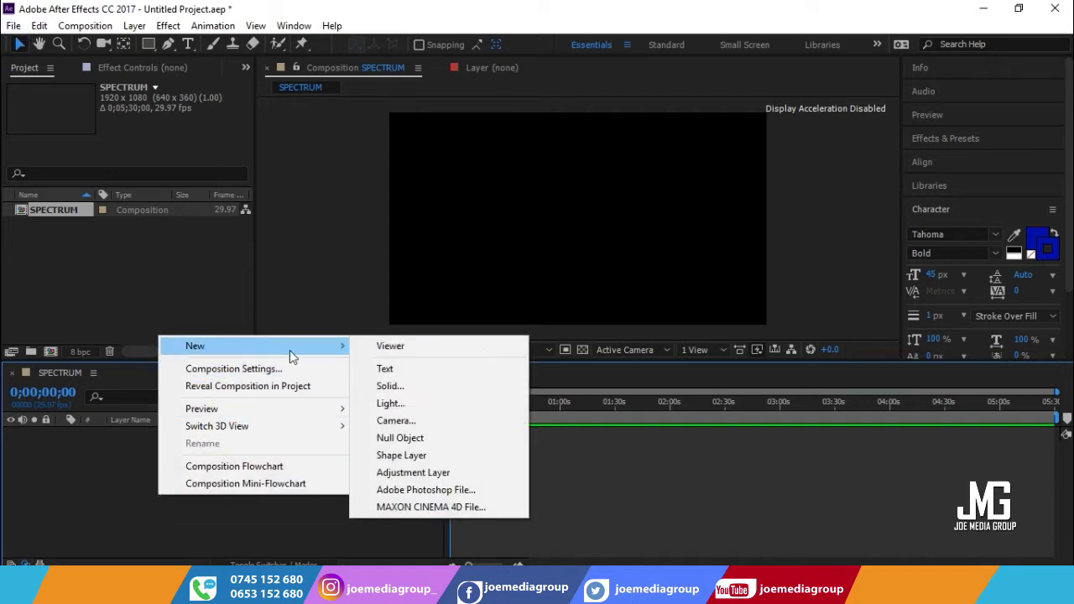
click(370, 386)
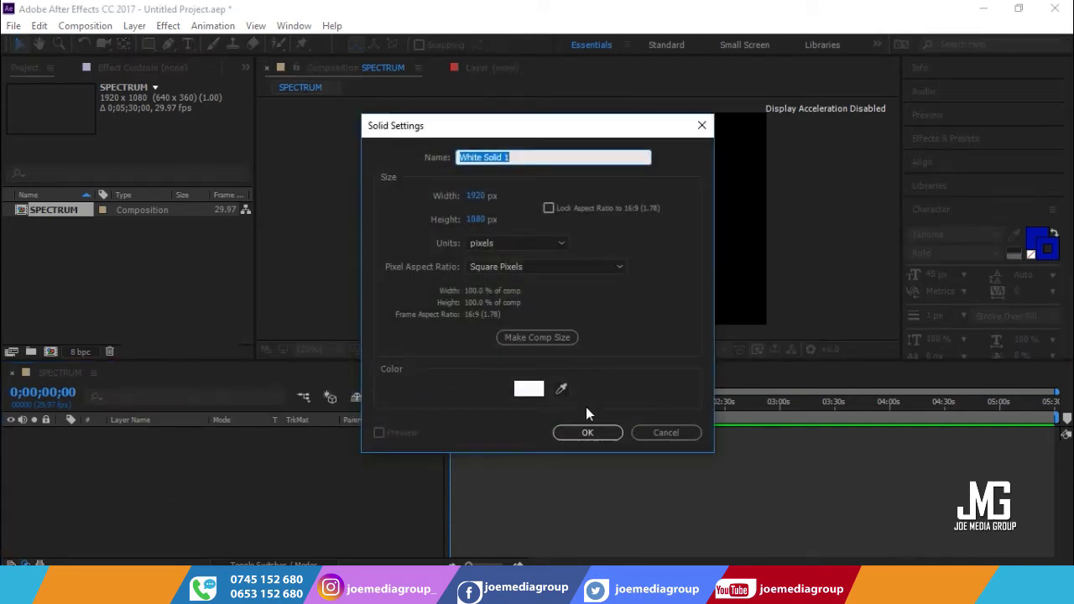
click(587, 432)
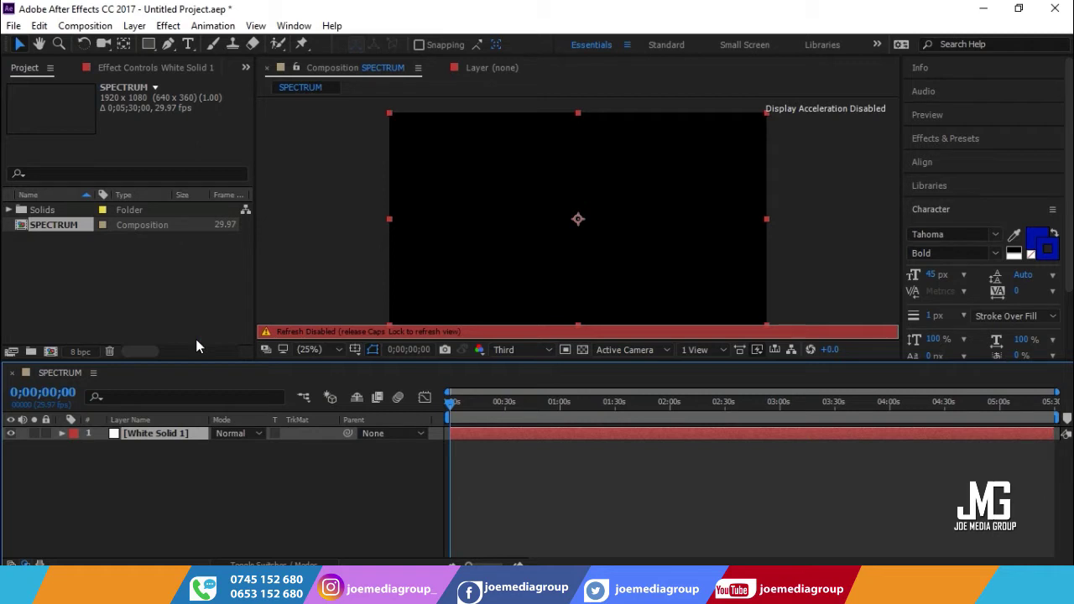
key(Caps_Lock)
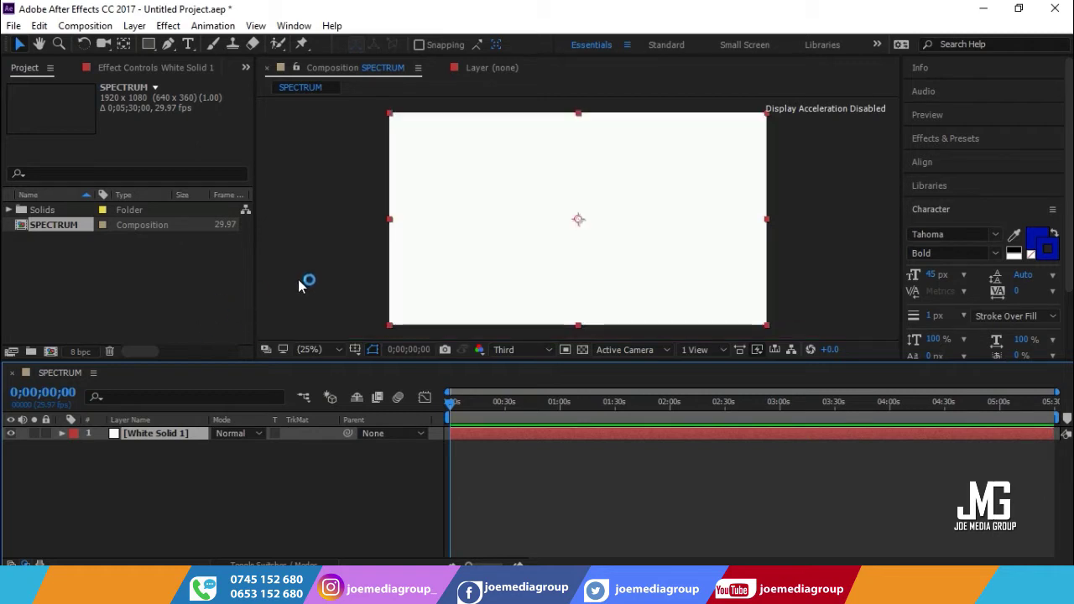
click(299, 276)
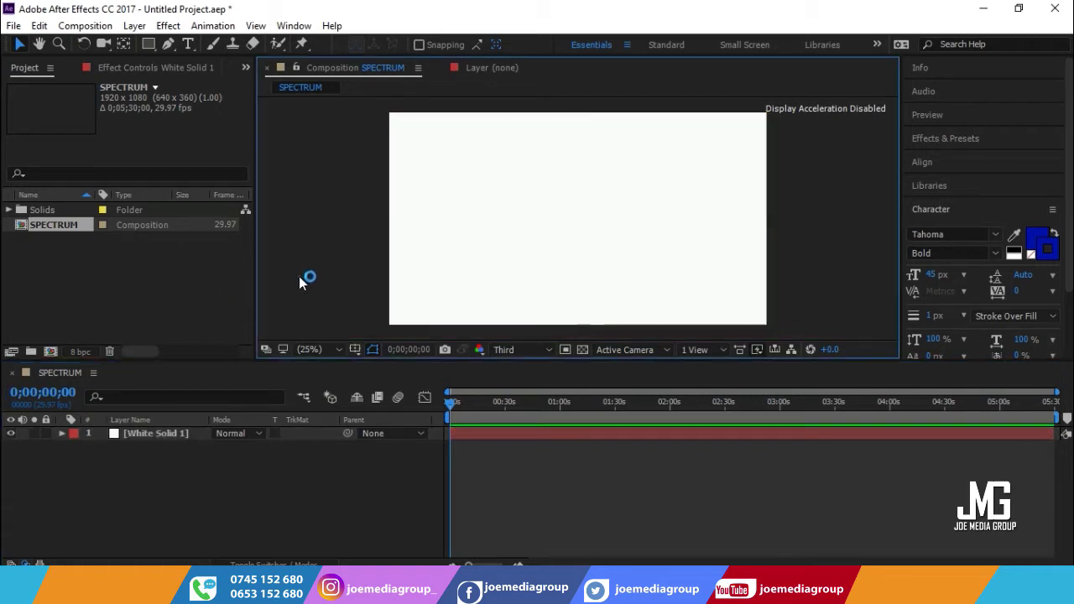
click(14, 25)
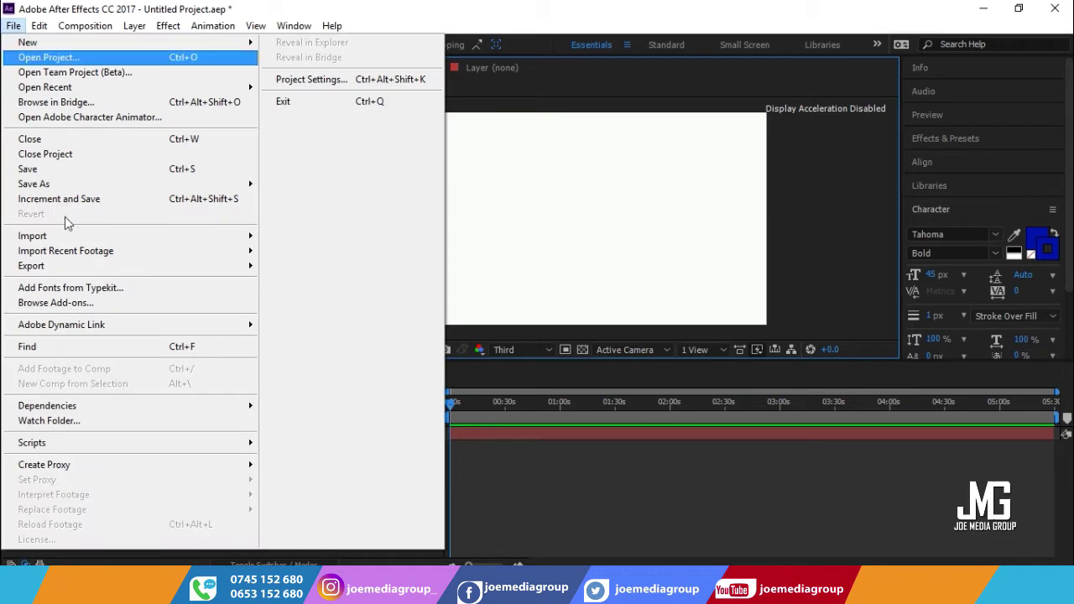
Step: Import the COVER.jpg image into the project
mouse_move(107, 243)
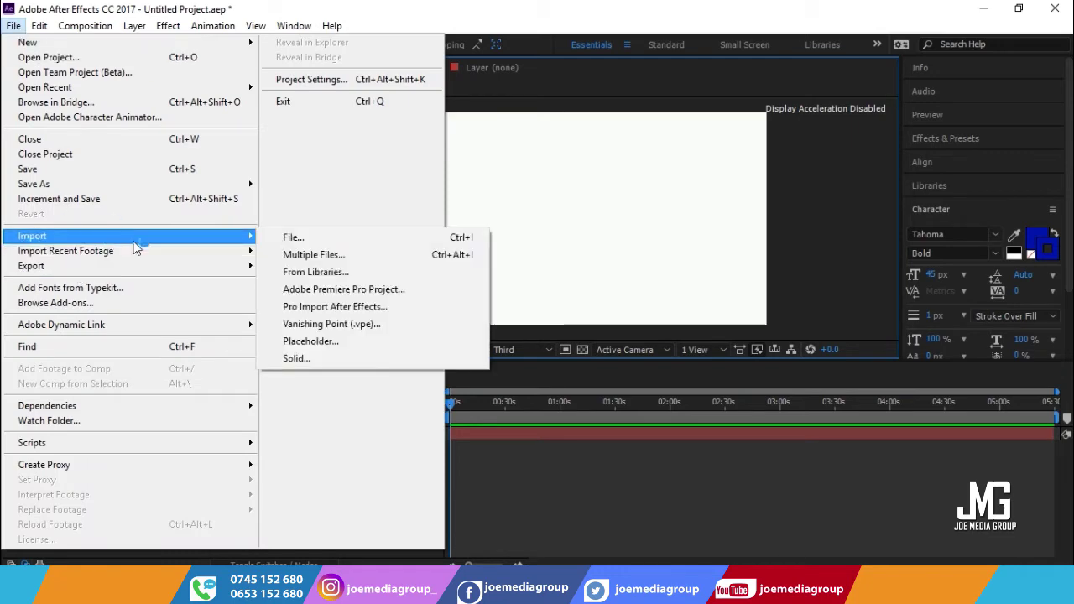
click(304, 237)
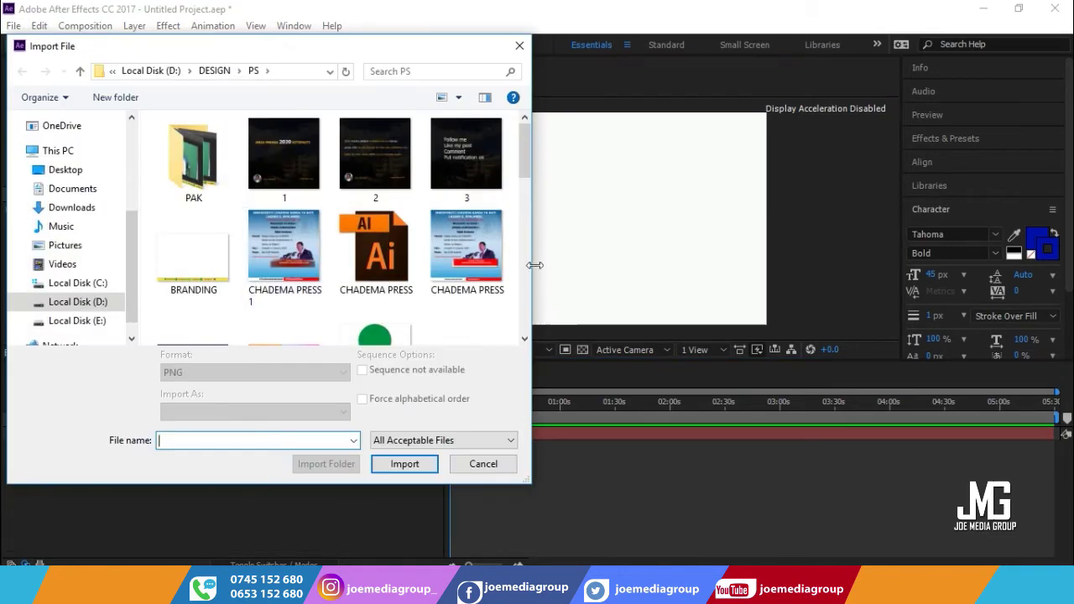
scroll(466, 252, down, 2)
scroll(470, 268, down, 1)
double_click(192, 159)
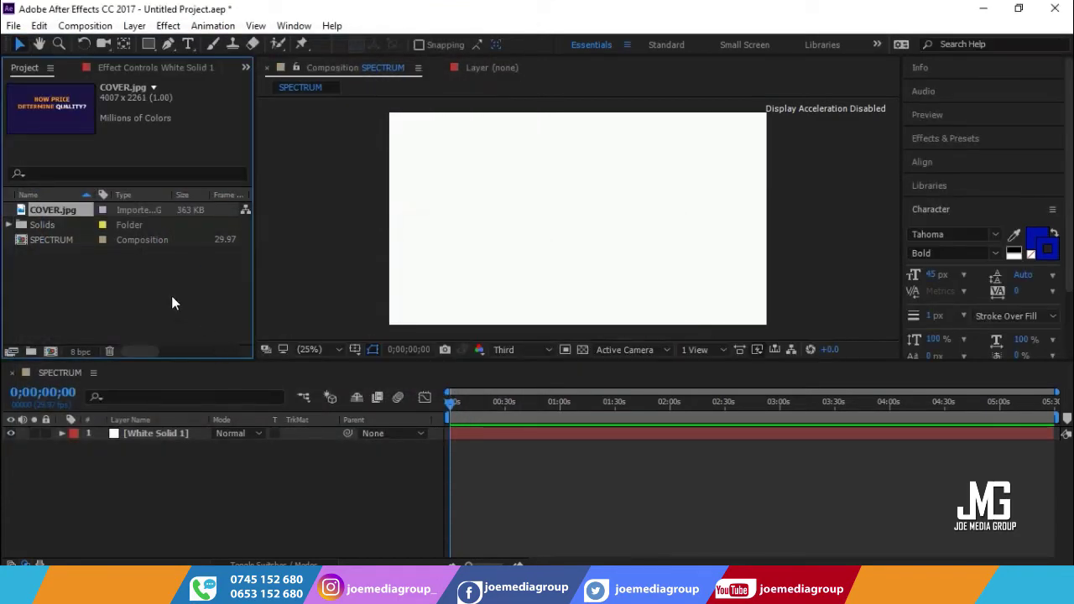
Step: Place COVER.jpg above White Solid 1 in SPECTRUM and scale it to 52%
mouse_move(63, 208)
mouse_down()
mouse_move(215, 448)
mouse_move(213, 433)
mouse_up()
drag(74, 210, 186, 433)
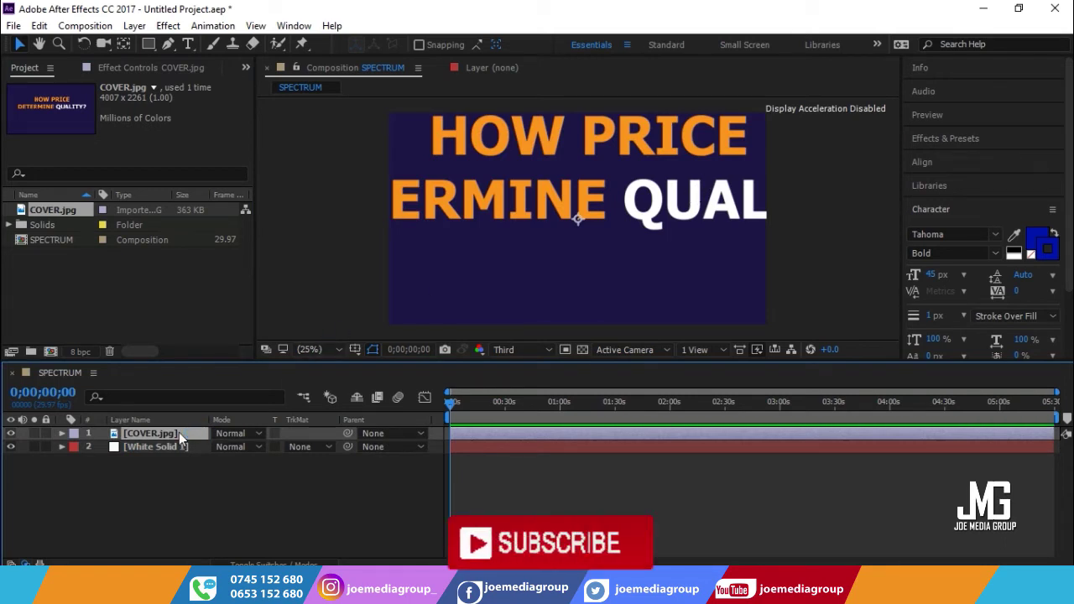
key(s)
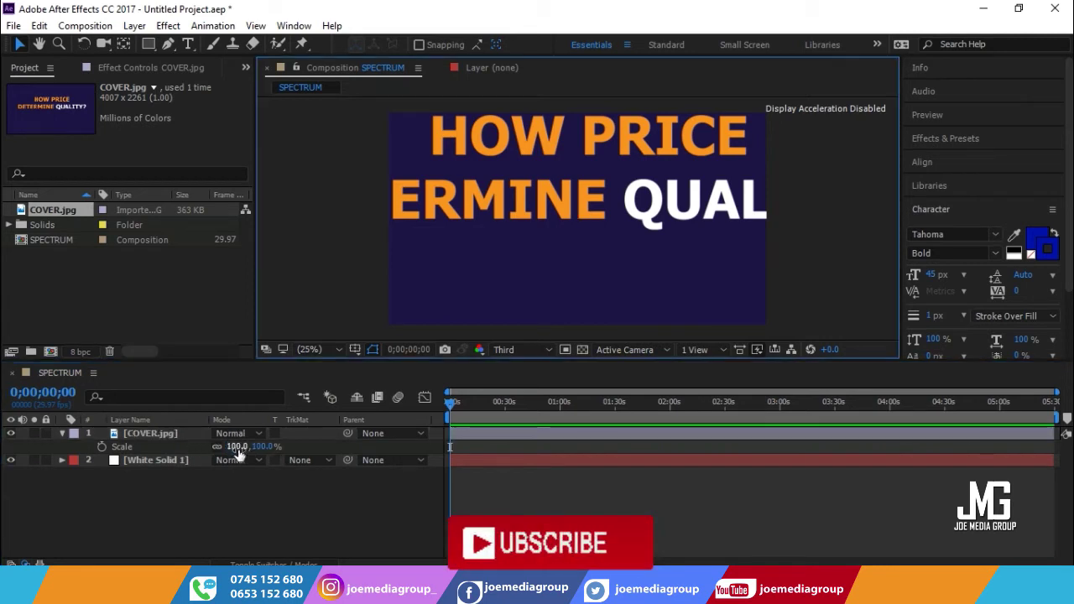
drag(237, 448, 205, 453)
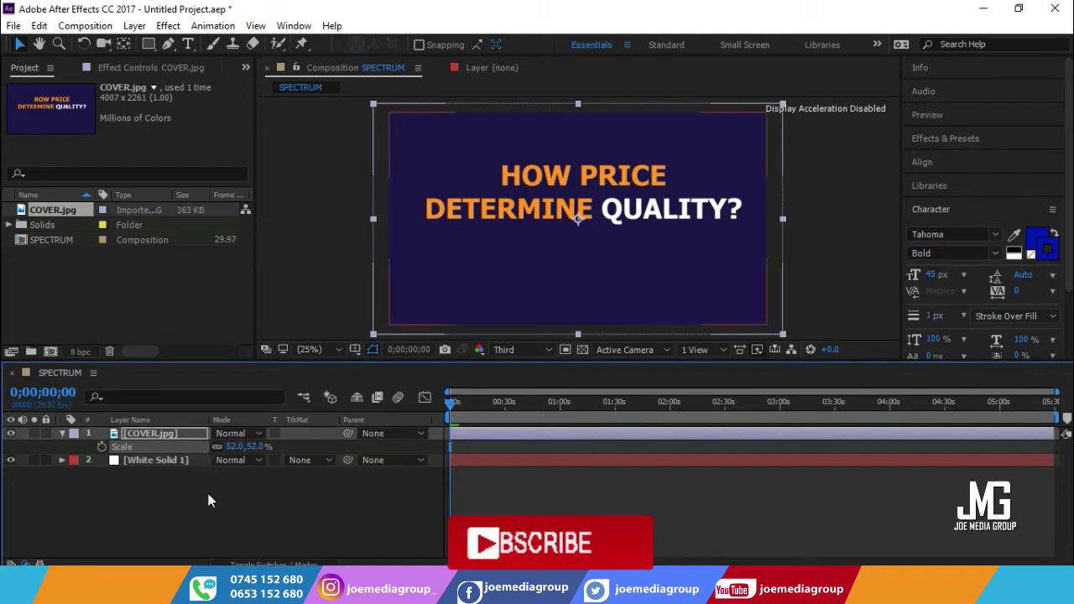
click(255, 520)
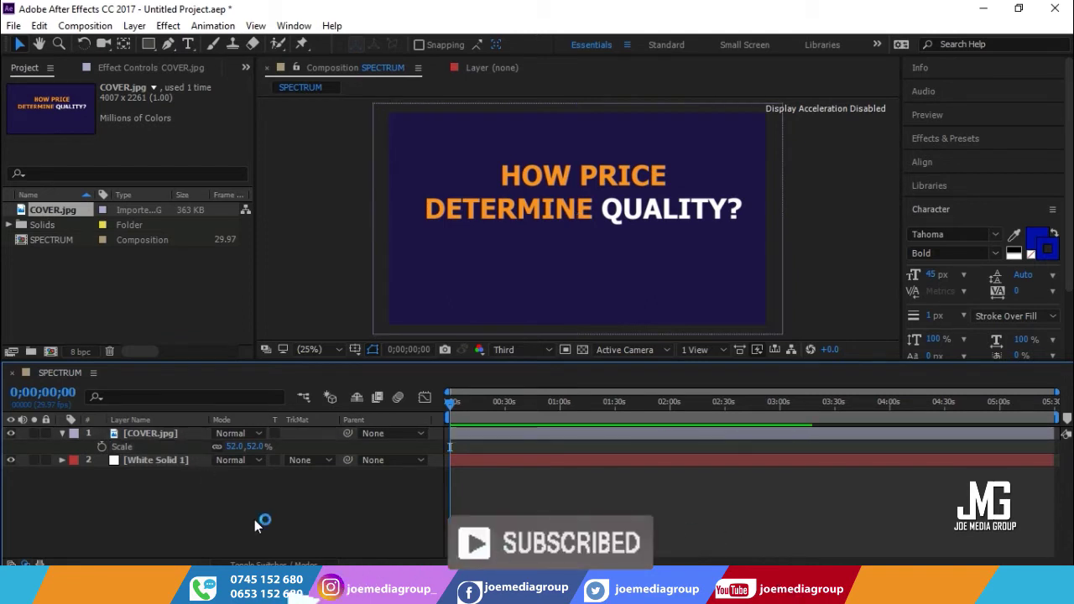
Step: Add a second full-frame white solid, White Solid 2, on top of the stack
right_click(255, 521)
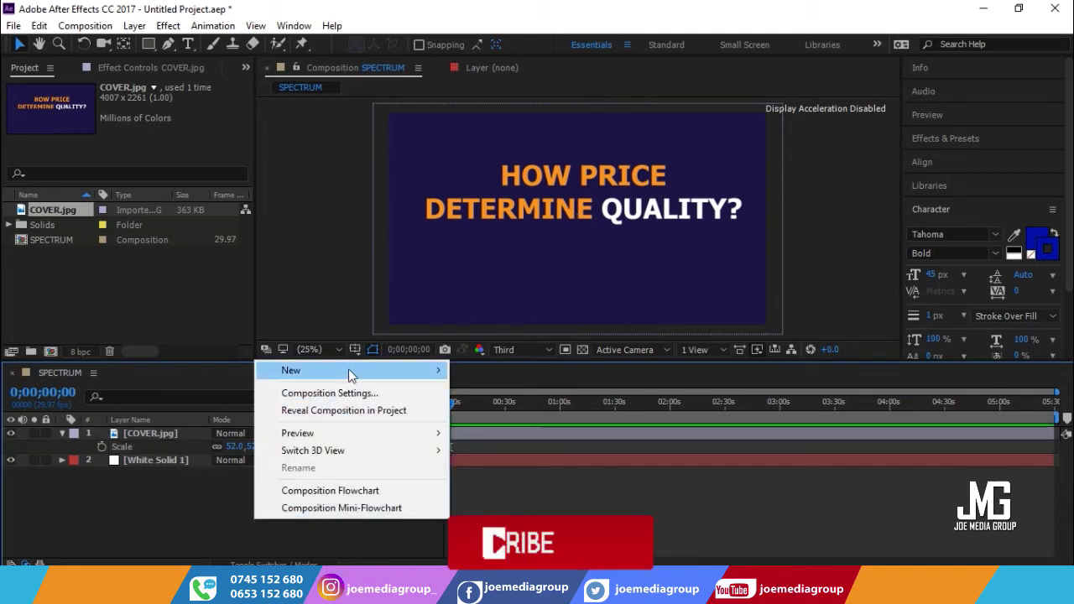
mouse_move(351, 375)
click(483, 410)
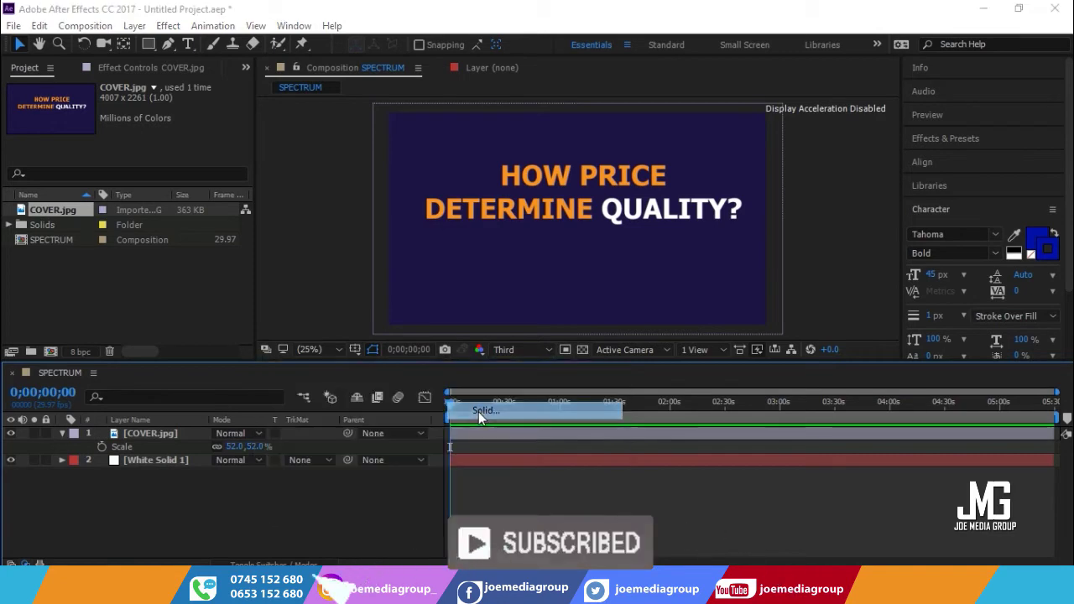
click(588, 432)
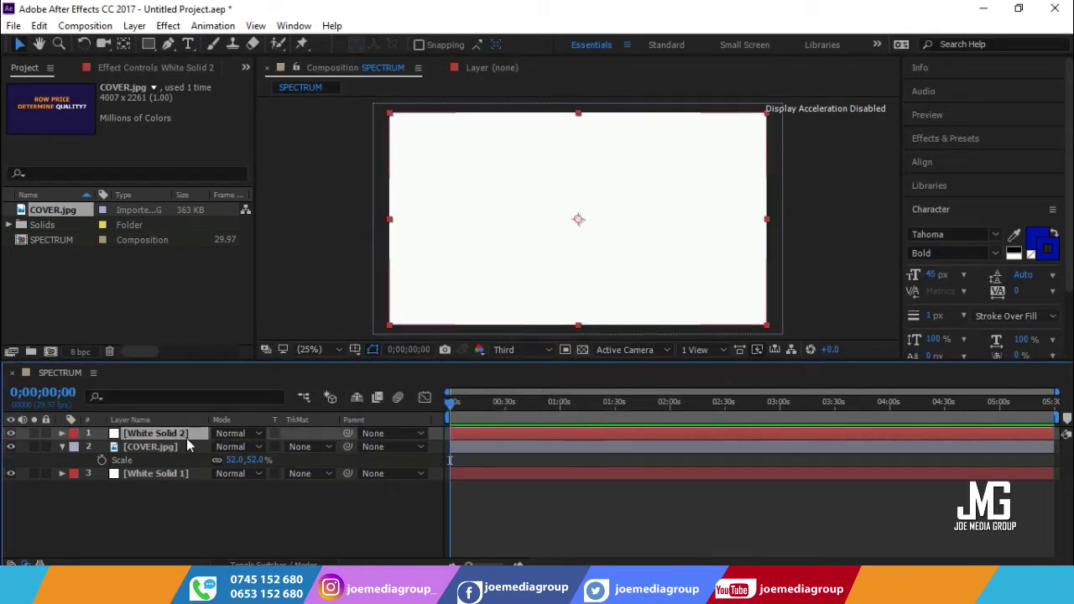
Step: Rename White Solid 2 to spectrum
click(62, 447)
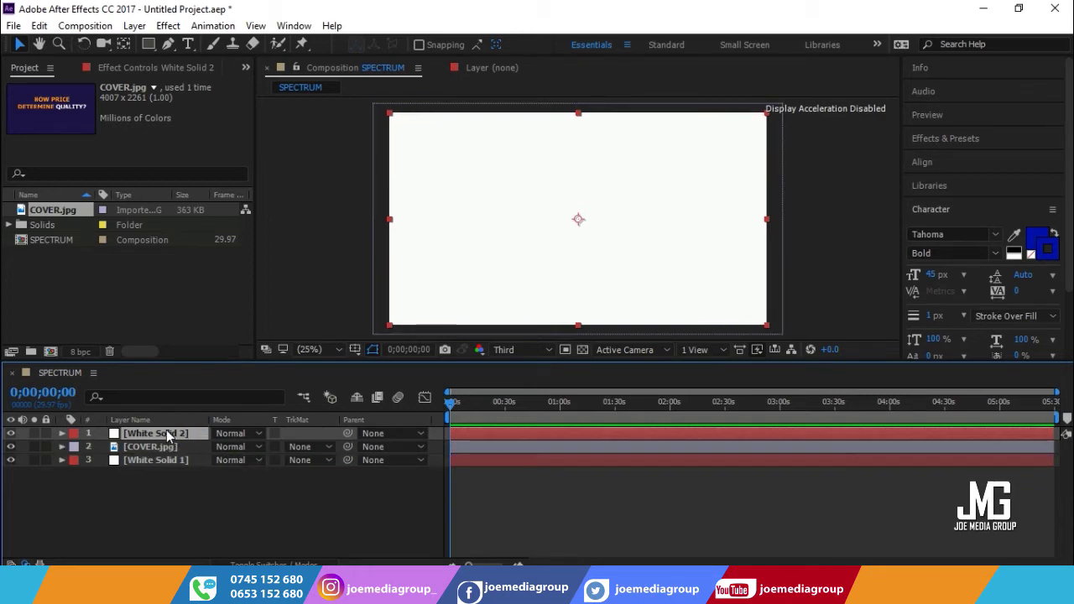
right_click(168, 434)
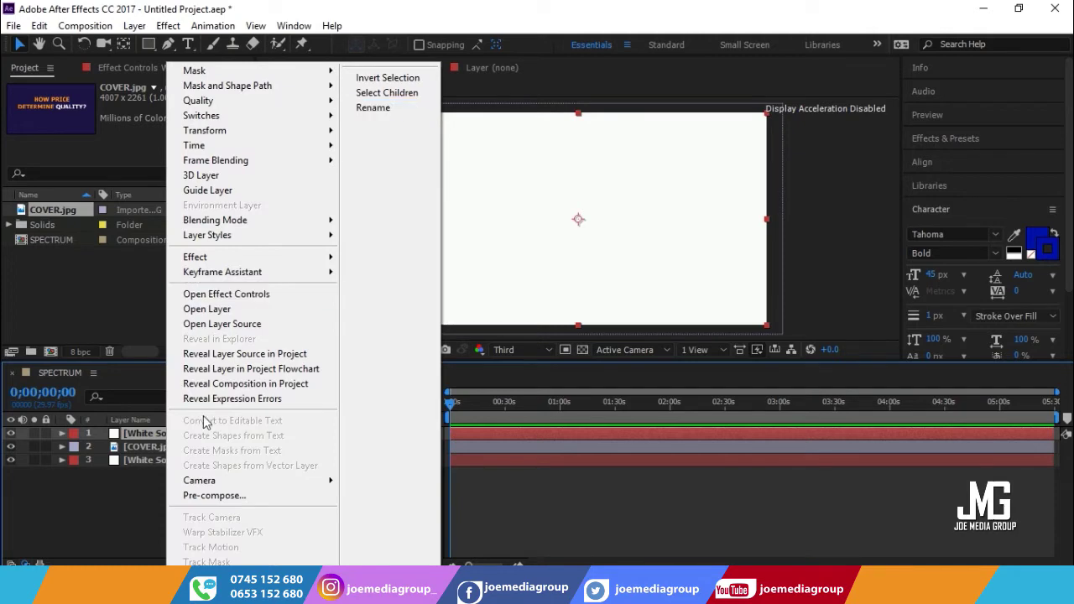
click(127, 500)
click(183, 437)
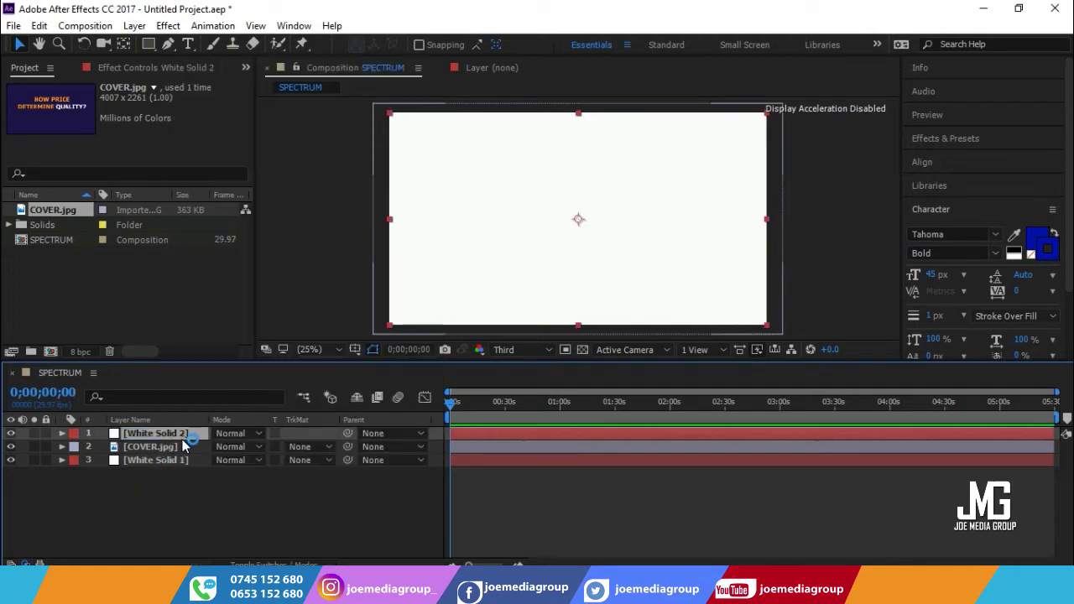
right_click(187, 434)
click(404, 111)
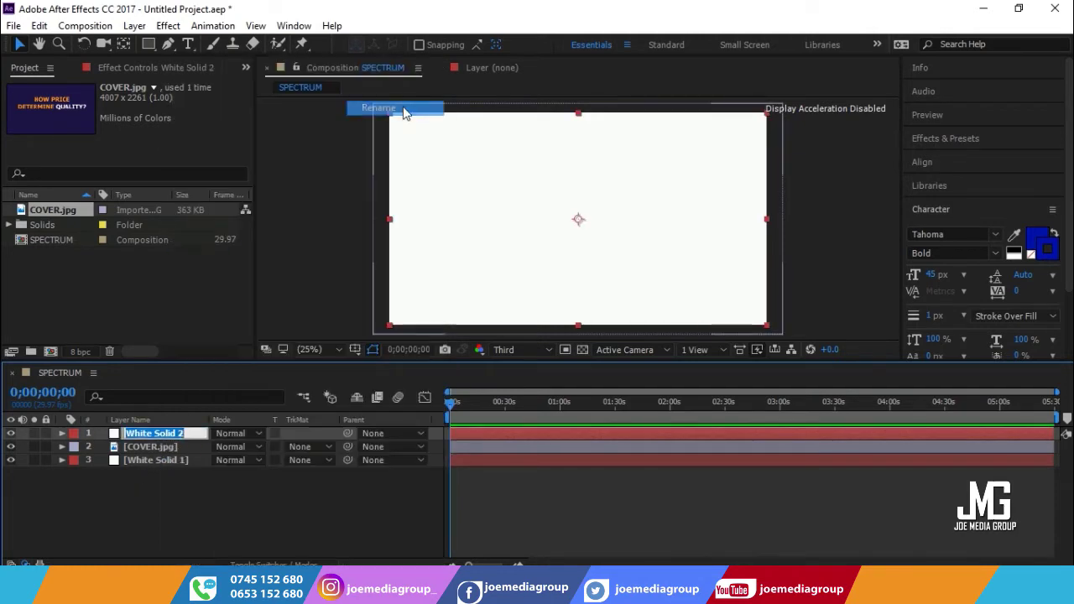
text(spectrum)
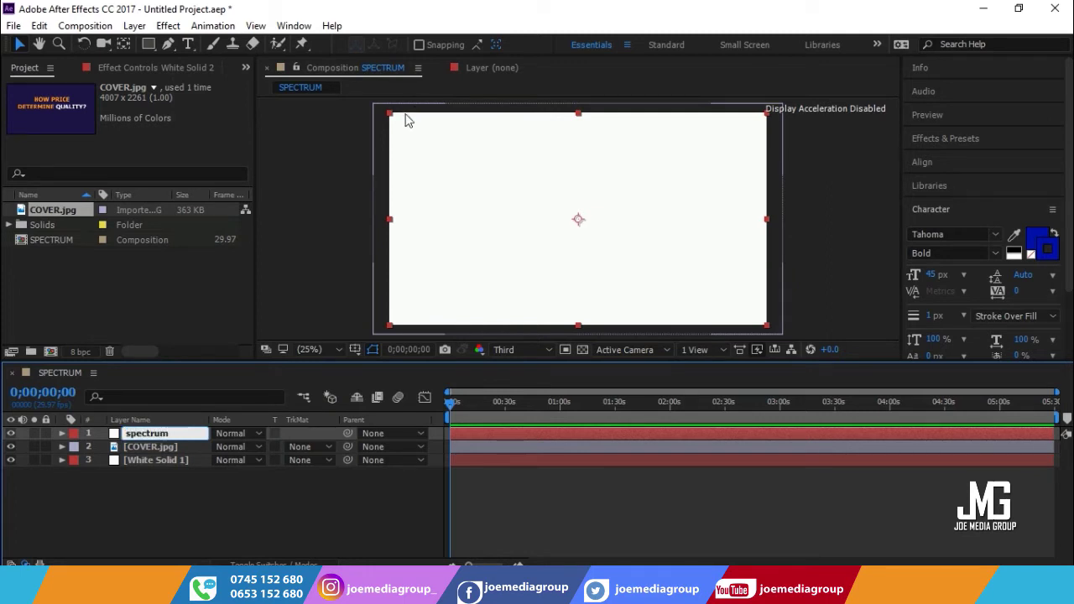
click(214, 512)
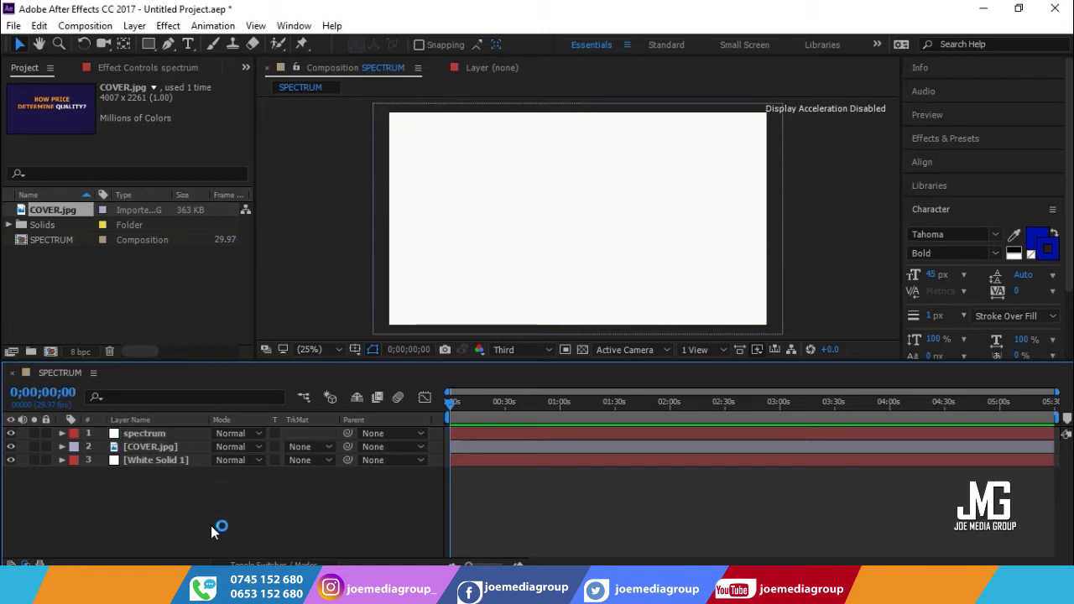
click(165, 436)
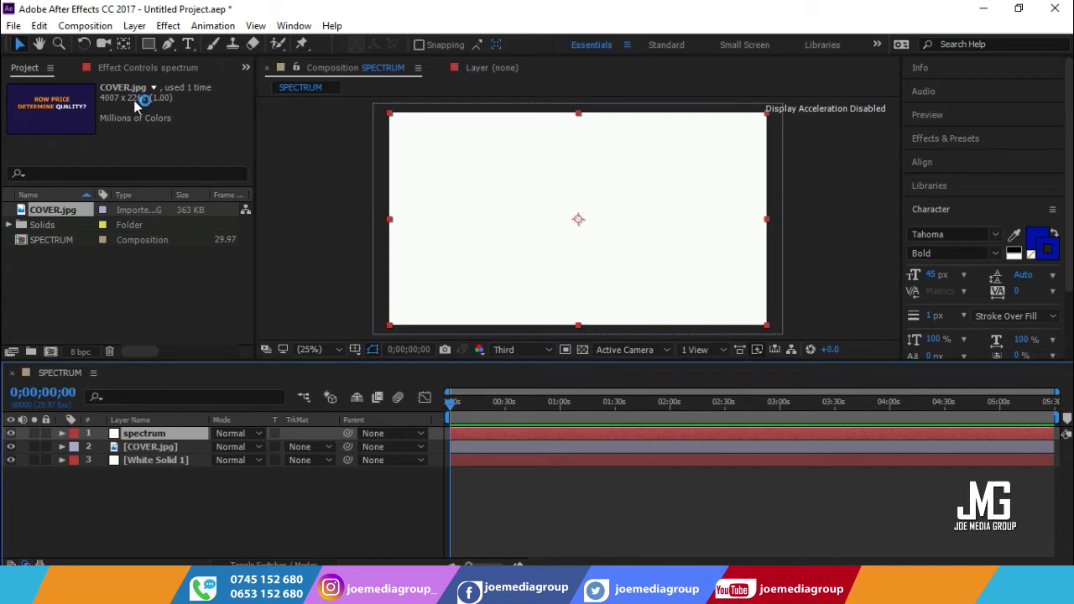
Step: Apply Audio Spectrum with 67 frequency bands, maximum height 1100 and thickness 6
click(164, 27)
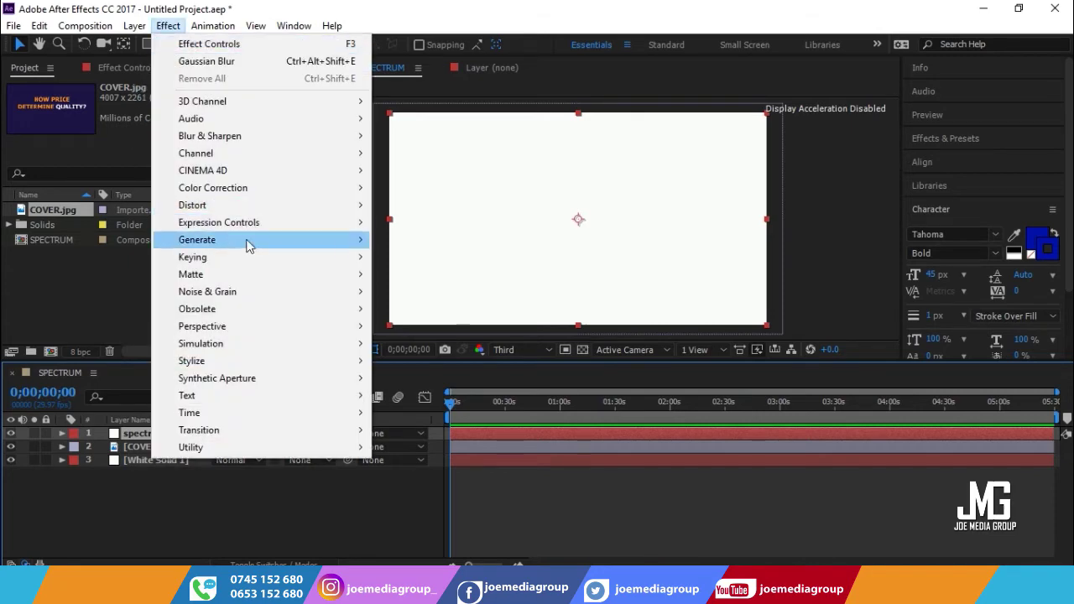
mouse_move(248, 242)
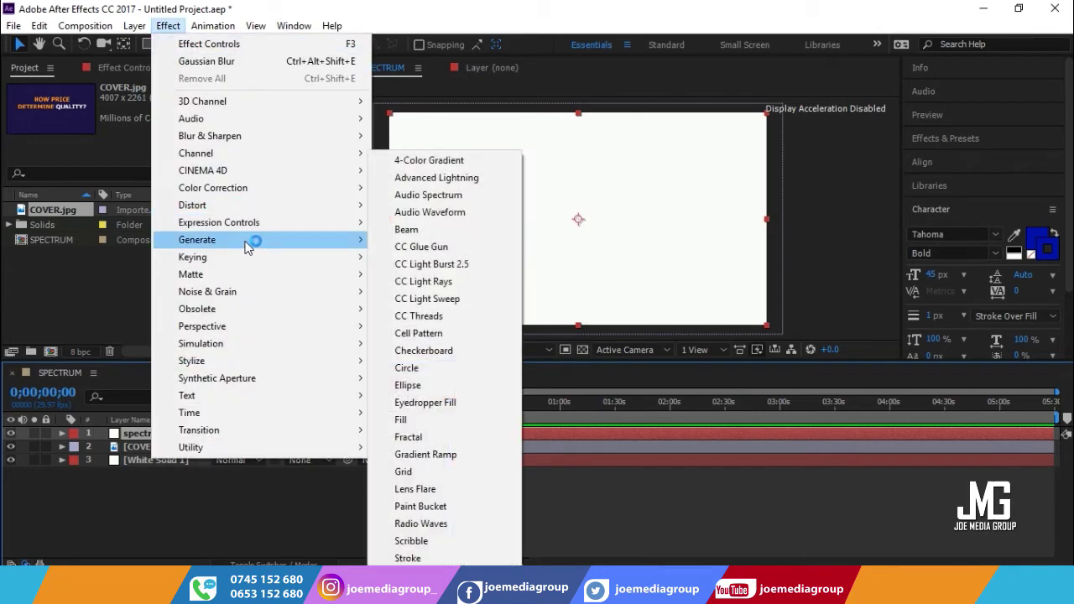
click(429, 198)
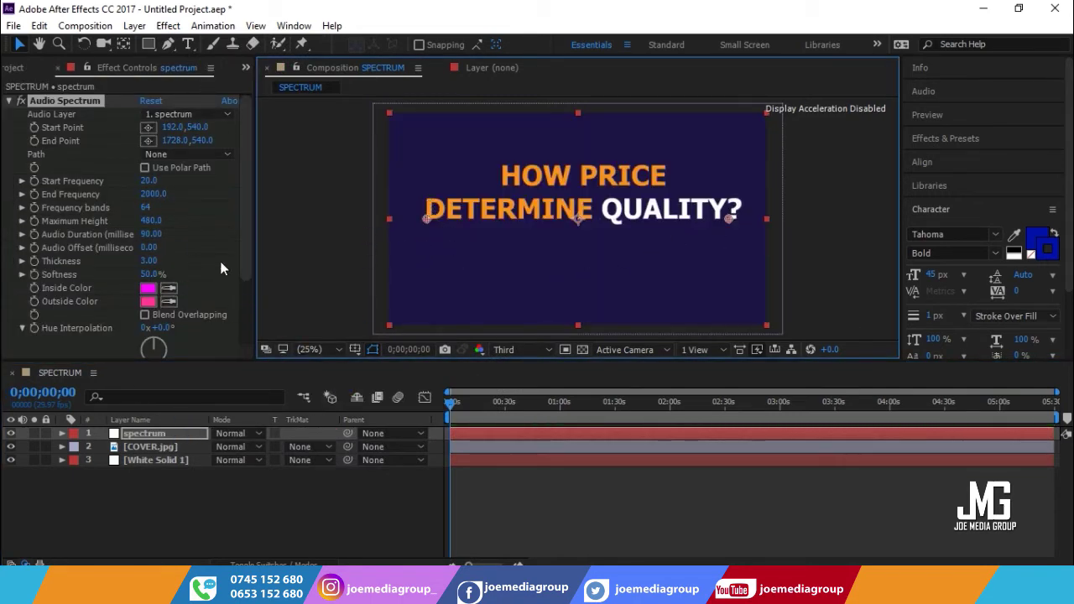
click(149, 207)
text(67)
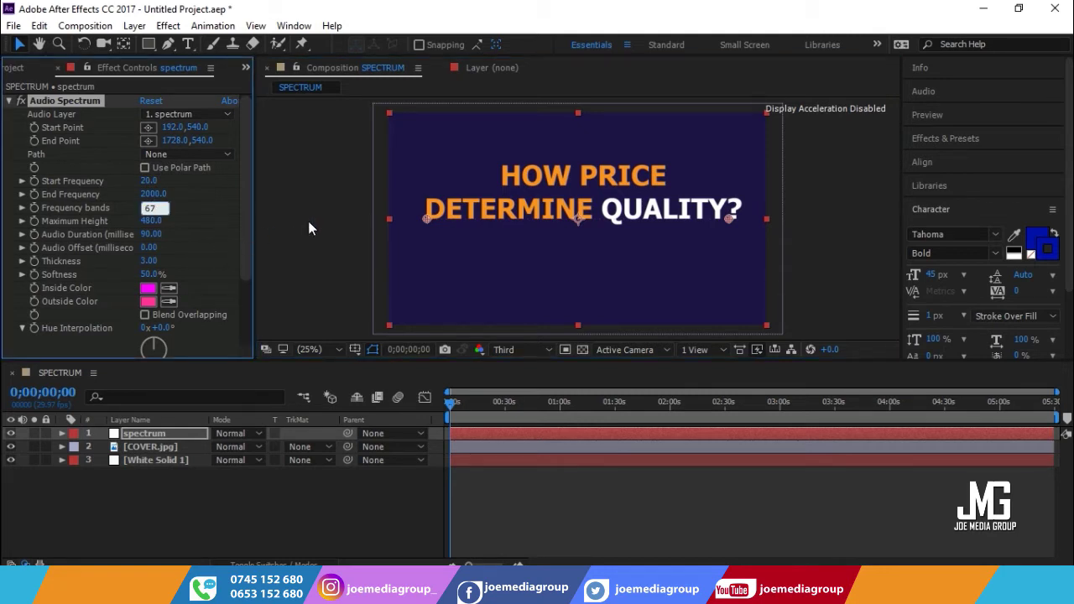
click(286, 221)
click(151, 221)
text(11)
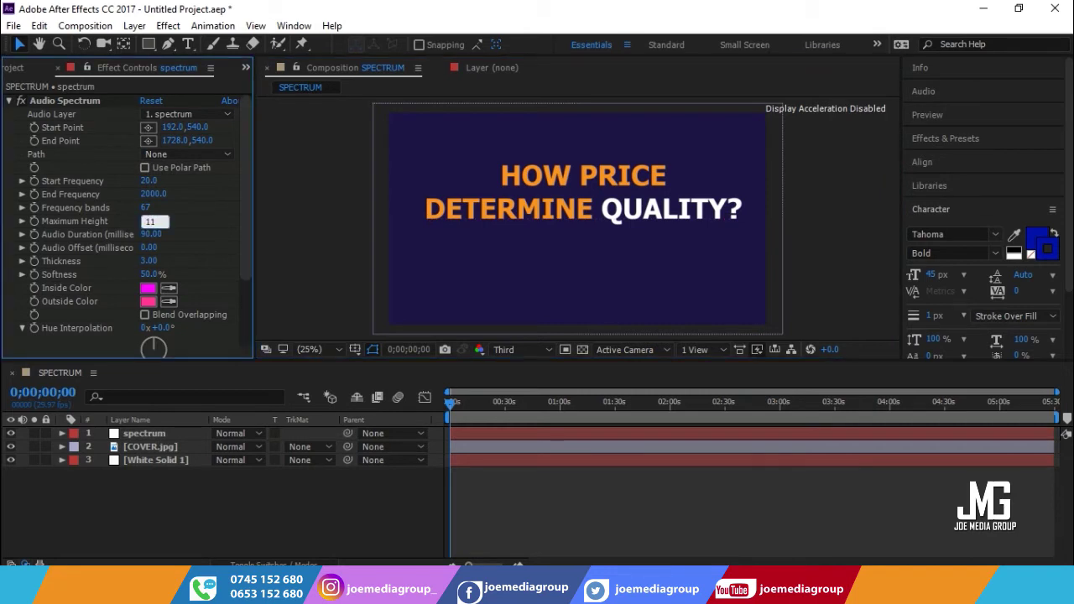
text(00)
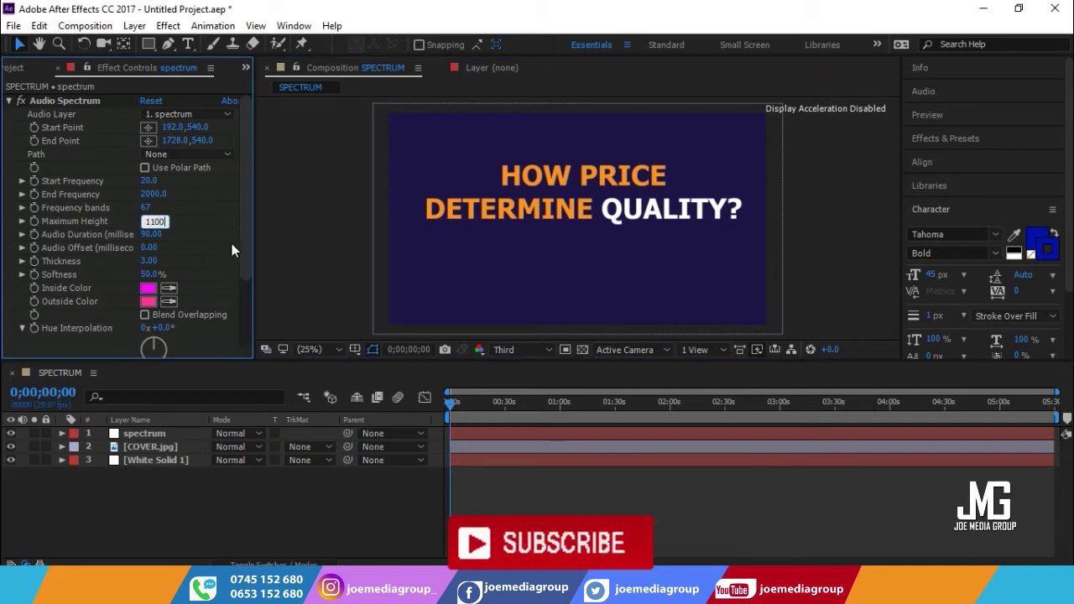
click(274, 240)
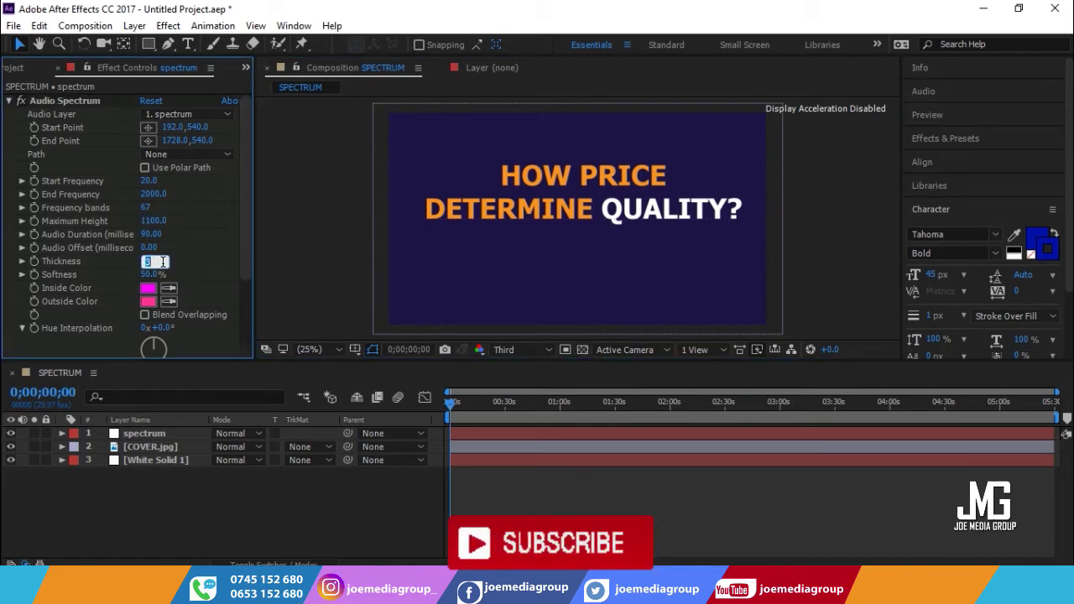
click(148, 261)
text(6)
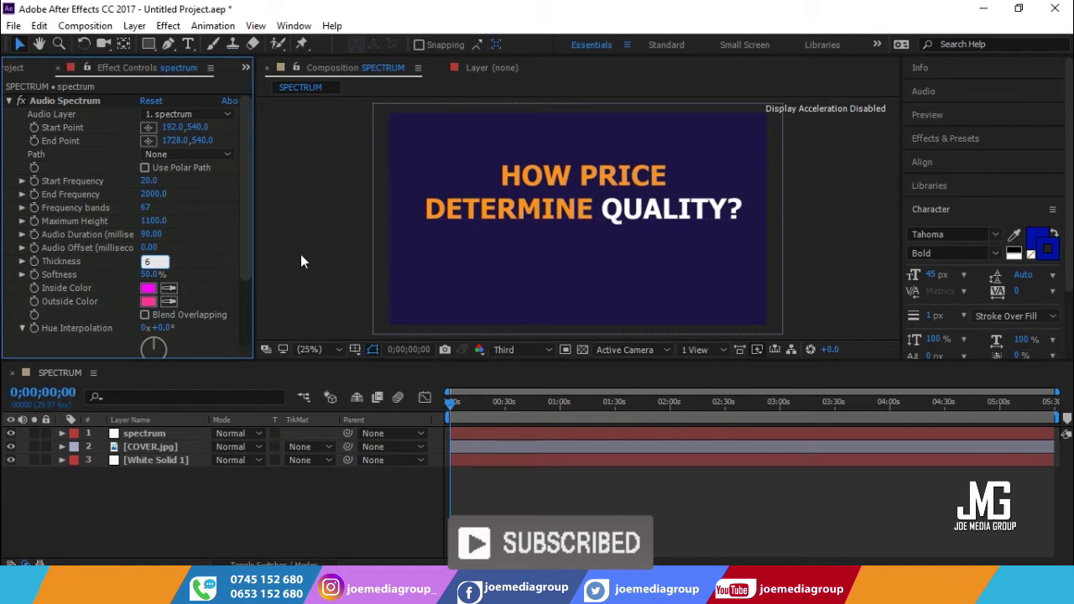
click(300, 254)
drag(245, 243, 245, 286)
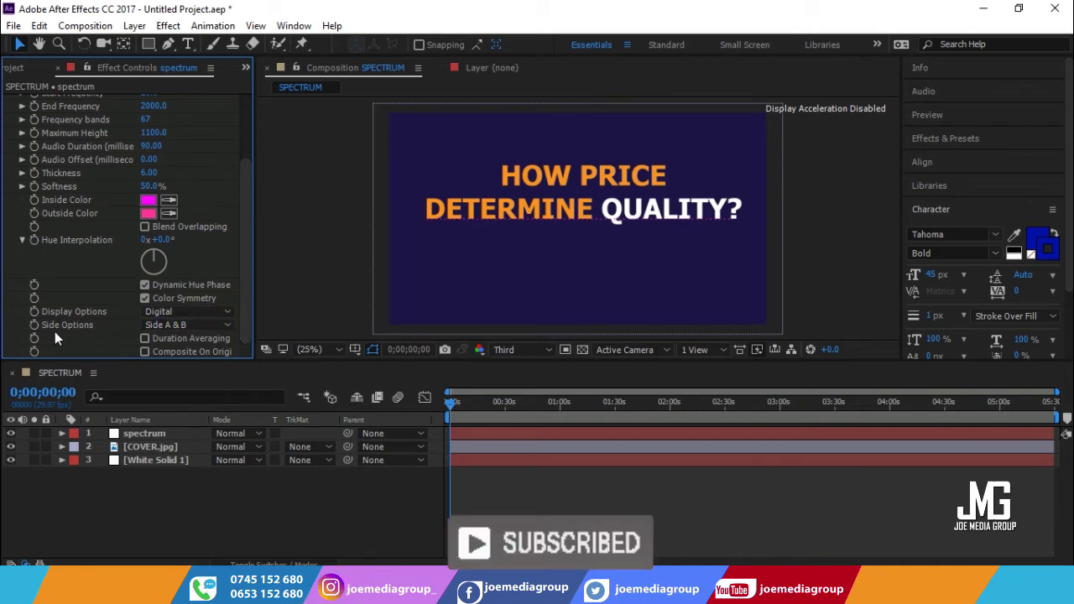
Step: Set Audio Spectrum's Side Options to Side A only
click(191, 326)
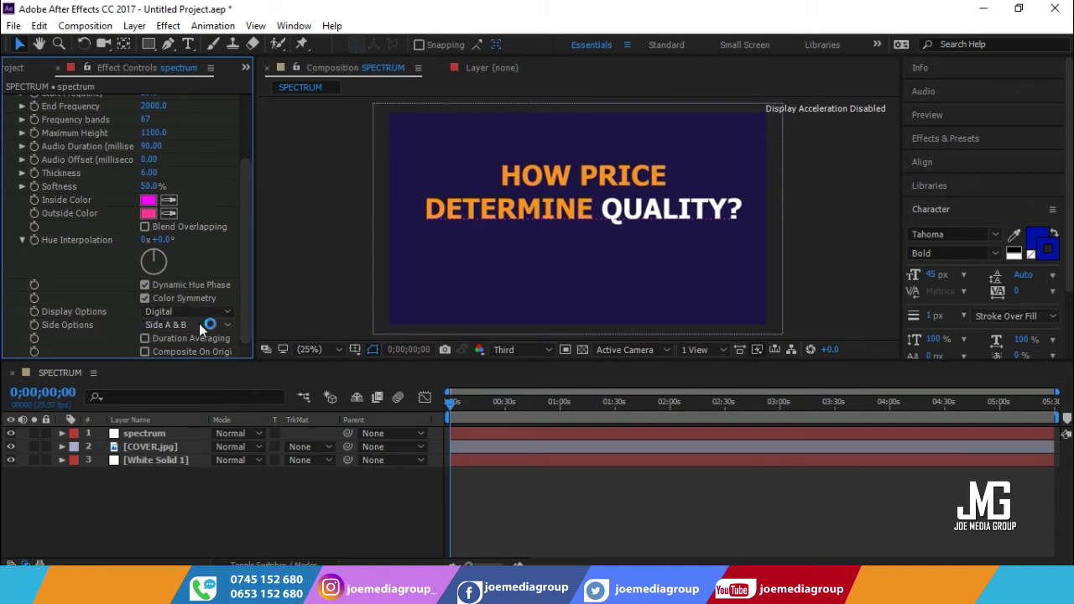
click(198, 341)
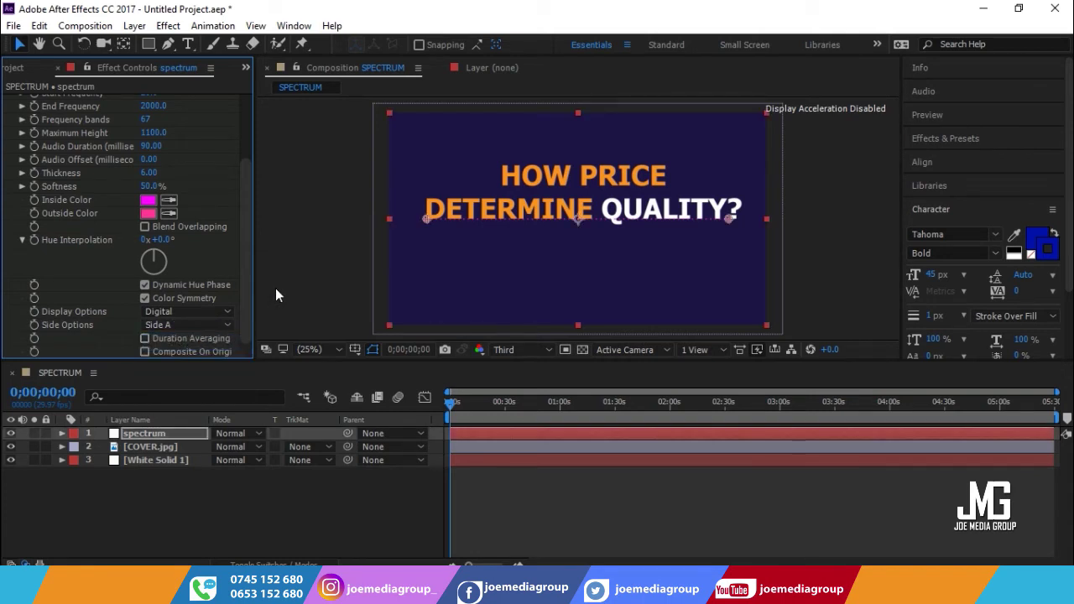
click(221, 326)
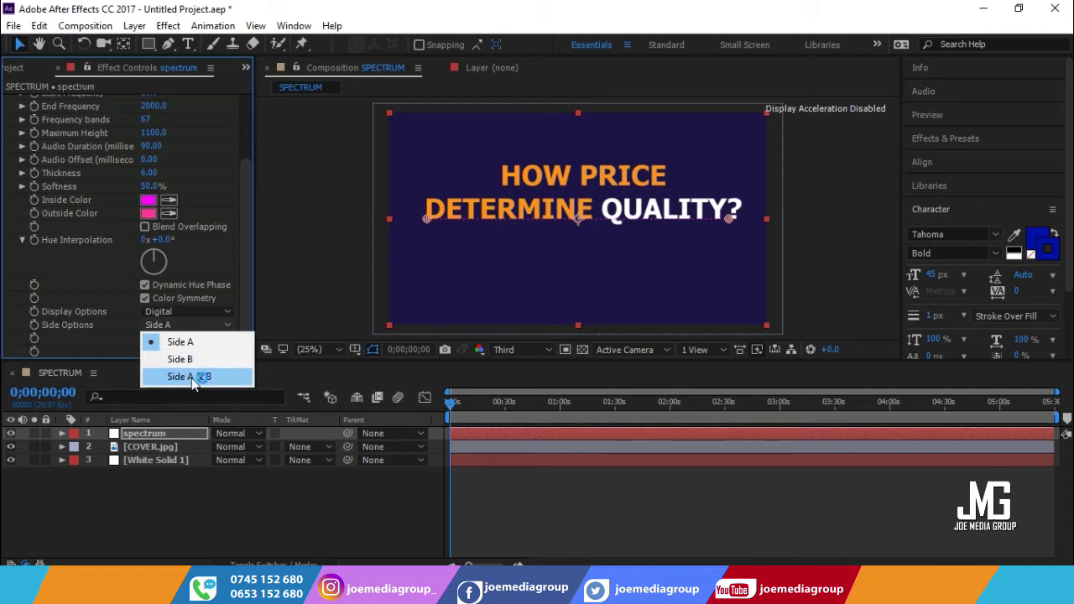
click(313, 216)
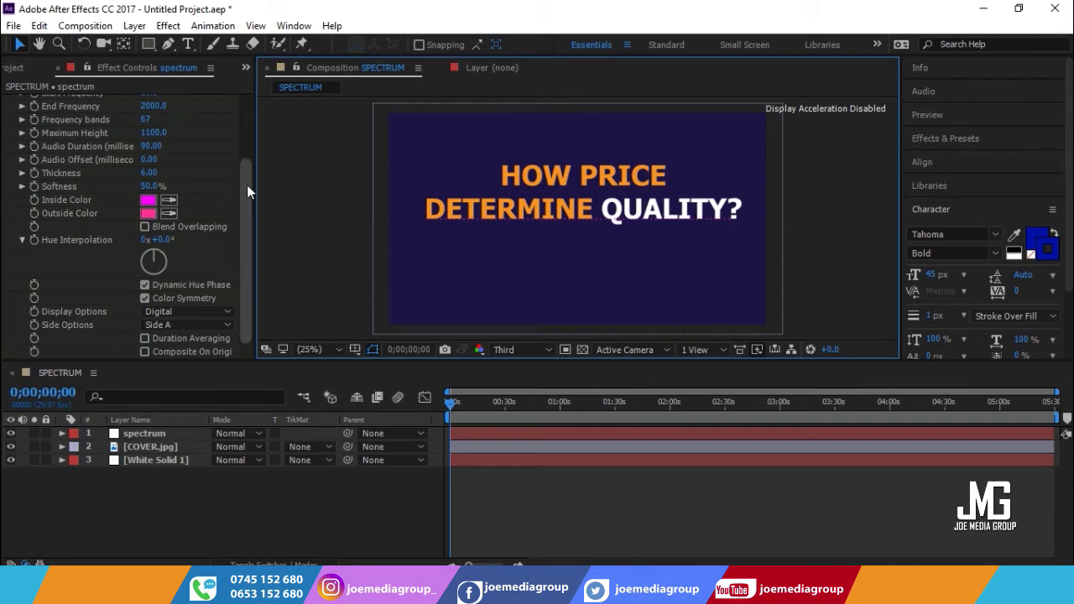
drag(247, 185, 252, 126)
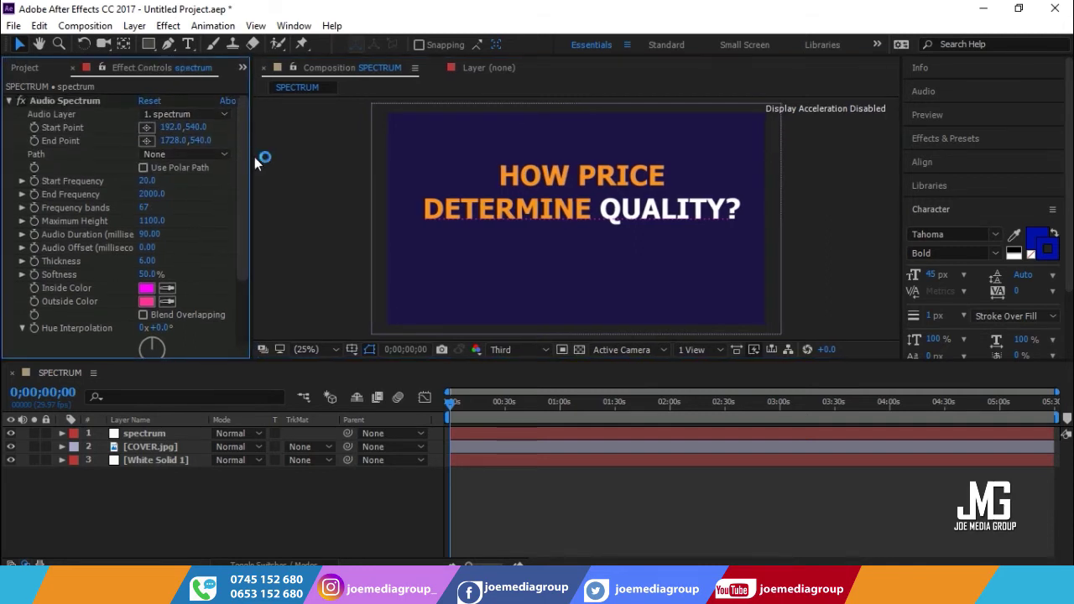
scroll(244, 160, down, 3)
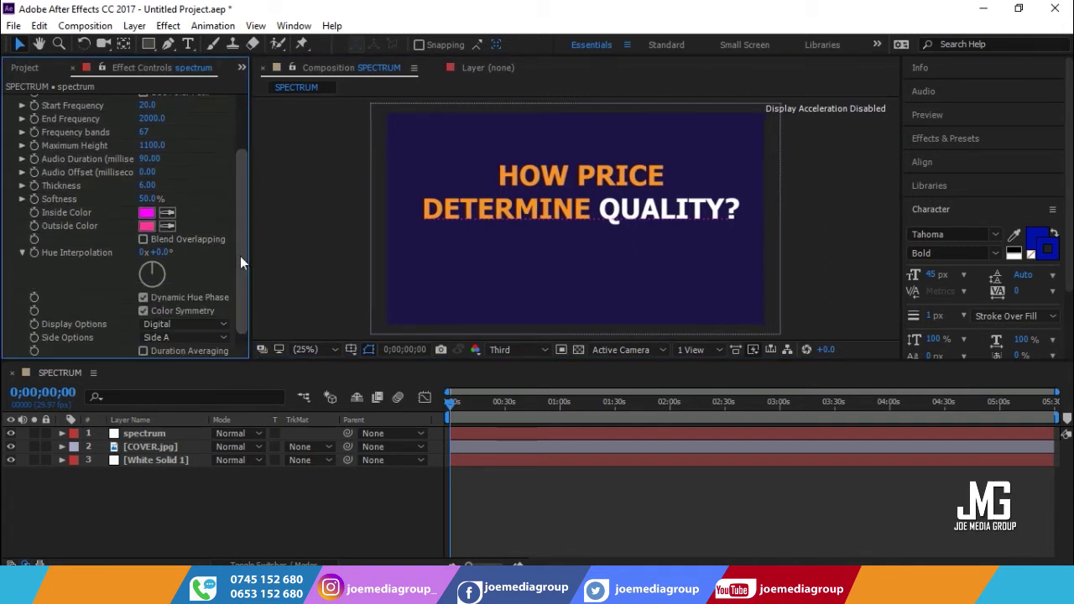
scroll(239, 294, down, 1)
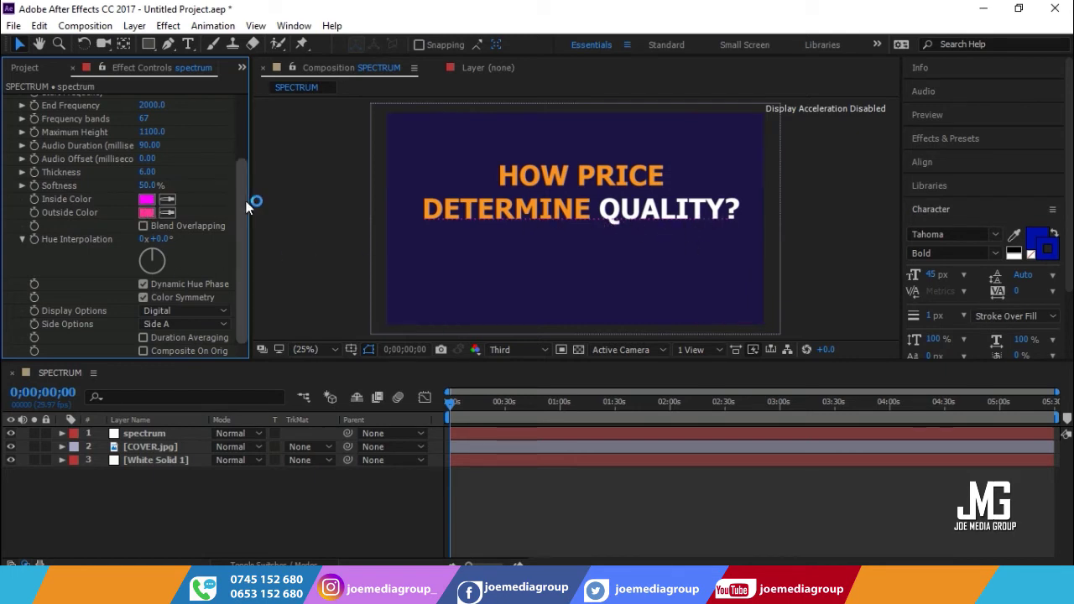
Step: Set the inside and outside colours to white and move the spectrum line below the title
click(147, 201)
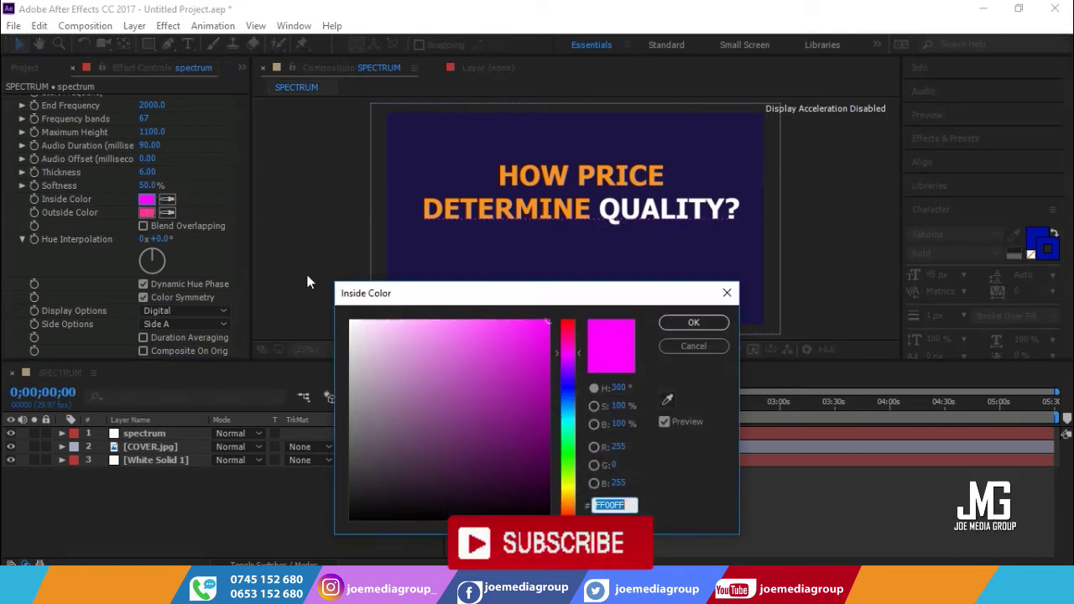
drag(377, 353, 304, 306)
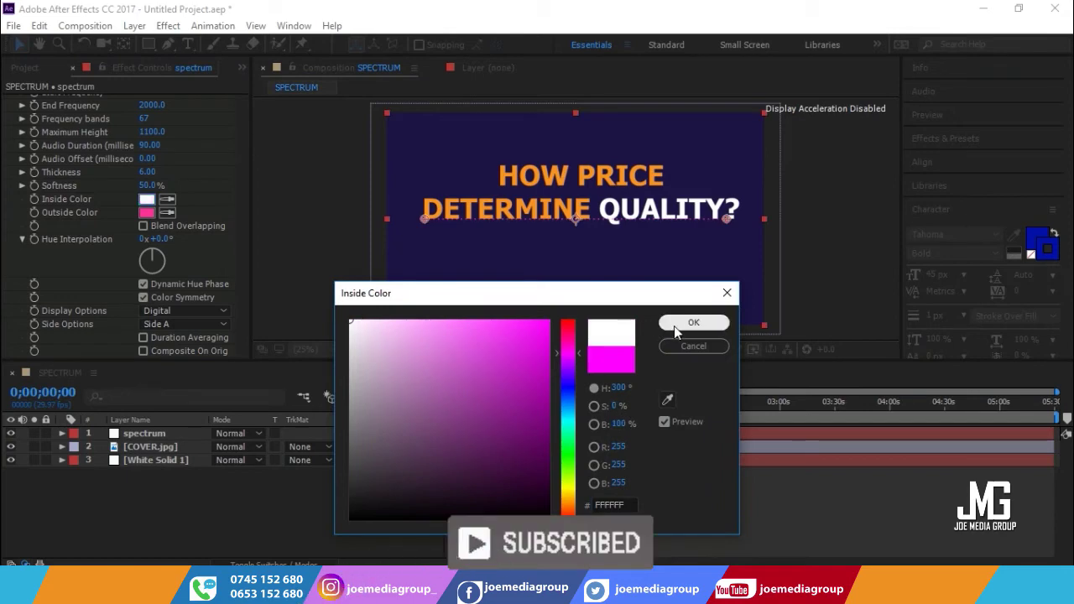
click(682, 324)
click(147, 212)
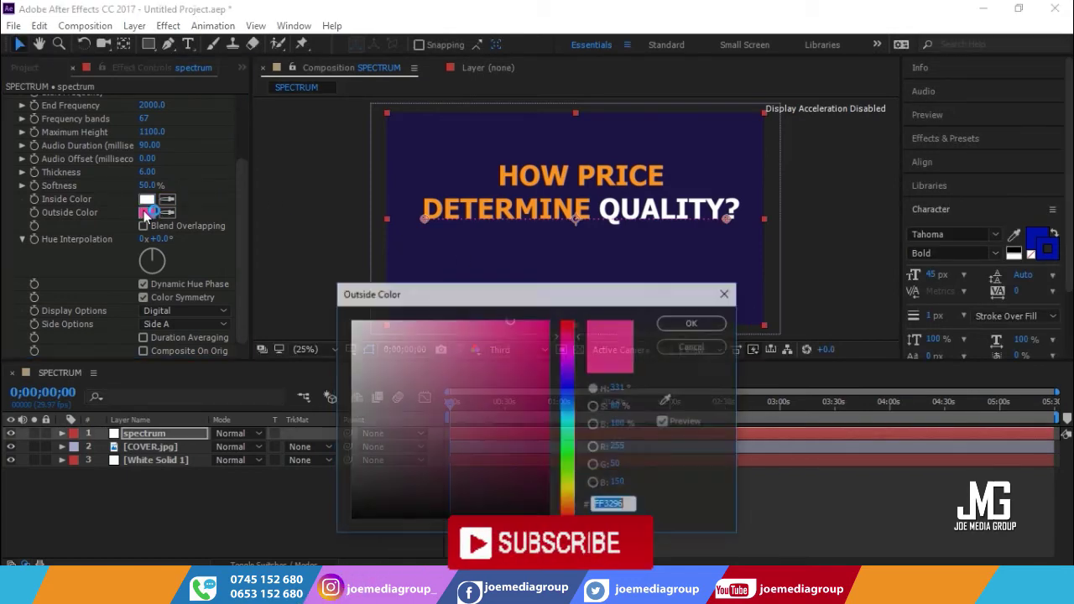
drag(464, 345, 277, 319)
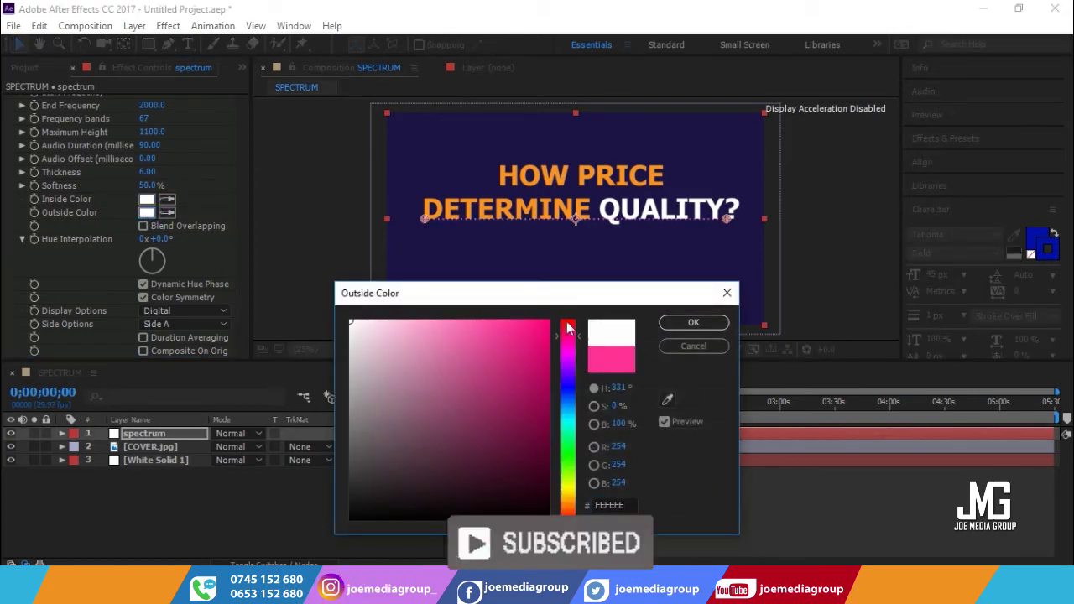
click(676, 328)
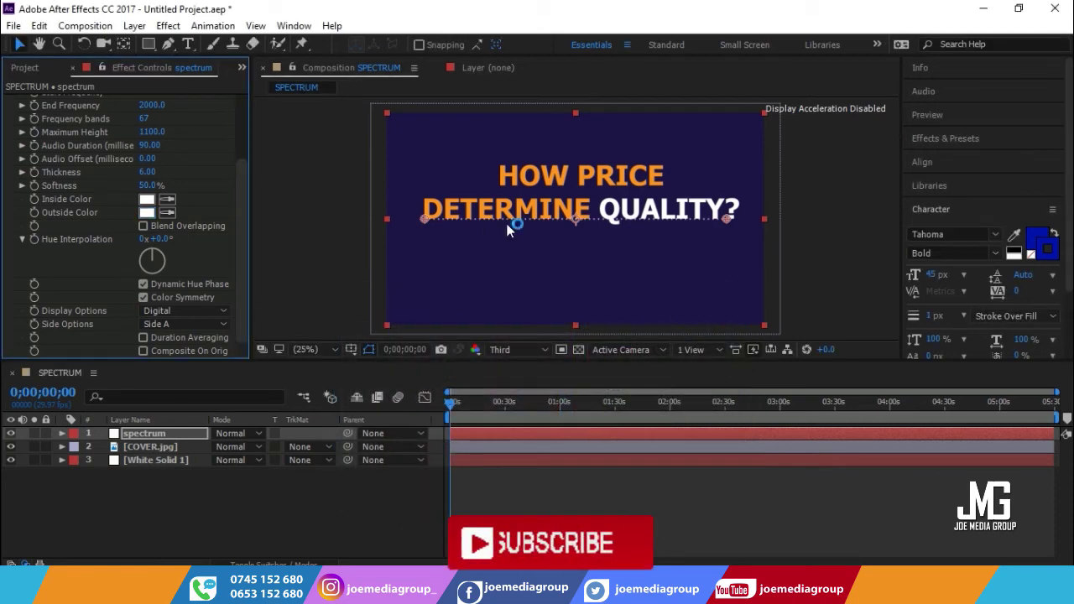
drag(535, 219, 538, 284)
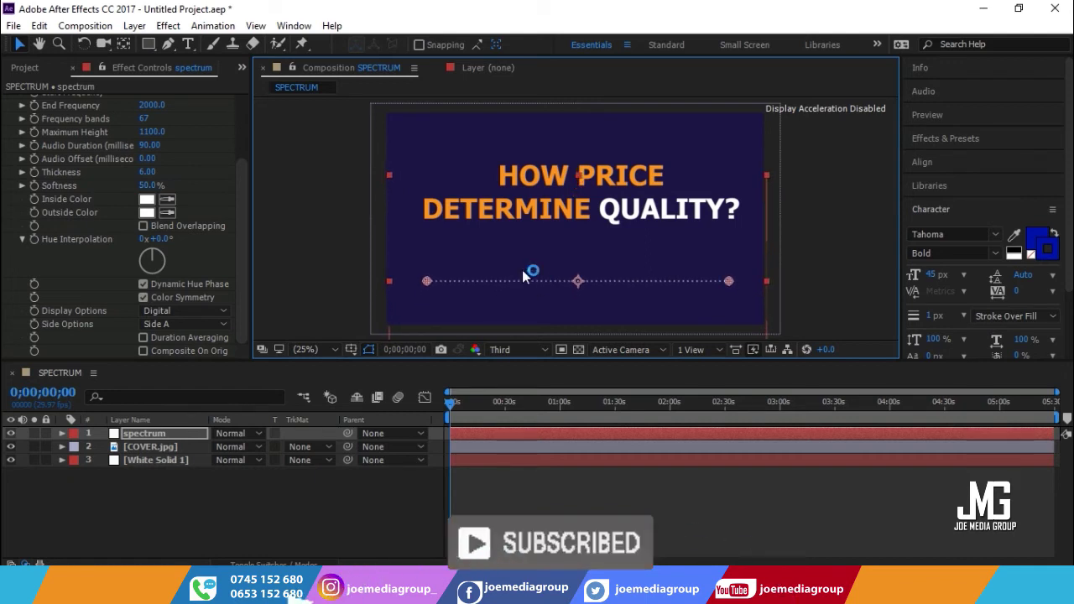
Step: Import Rec 01-08-20.mp3 from Documents\Adobe\Premiere Pro\11.0
right_click(147, 512)
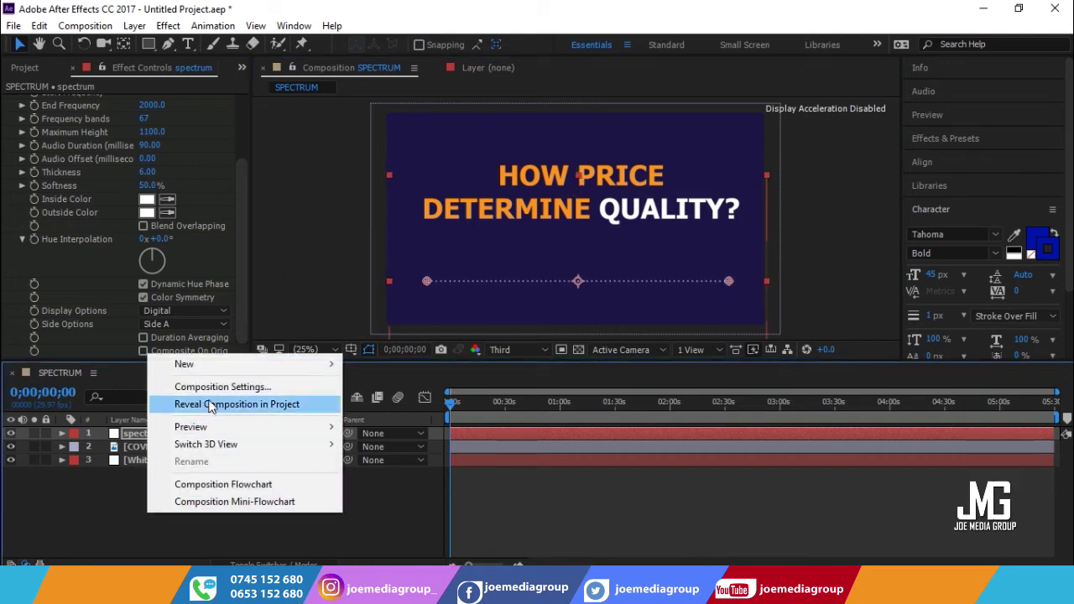
click(80, 523)
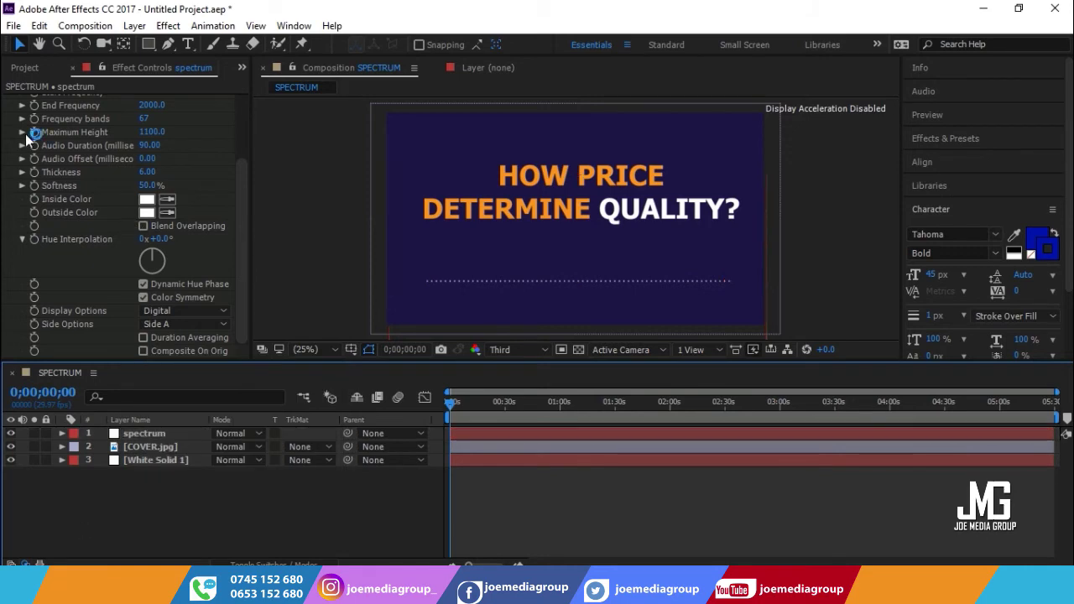
click(13, 26)
mouse_move(76, 235)
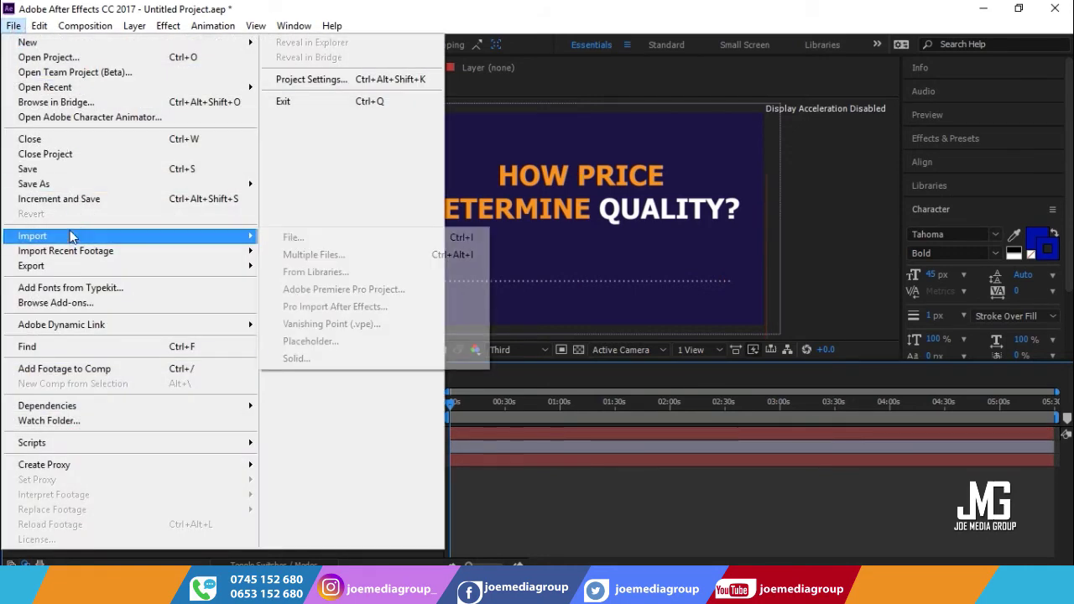
click(301, 240)
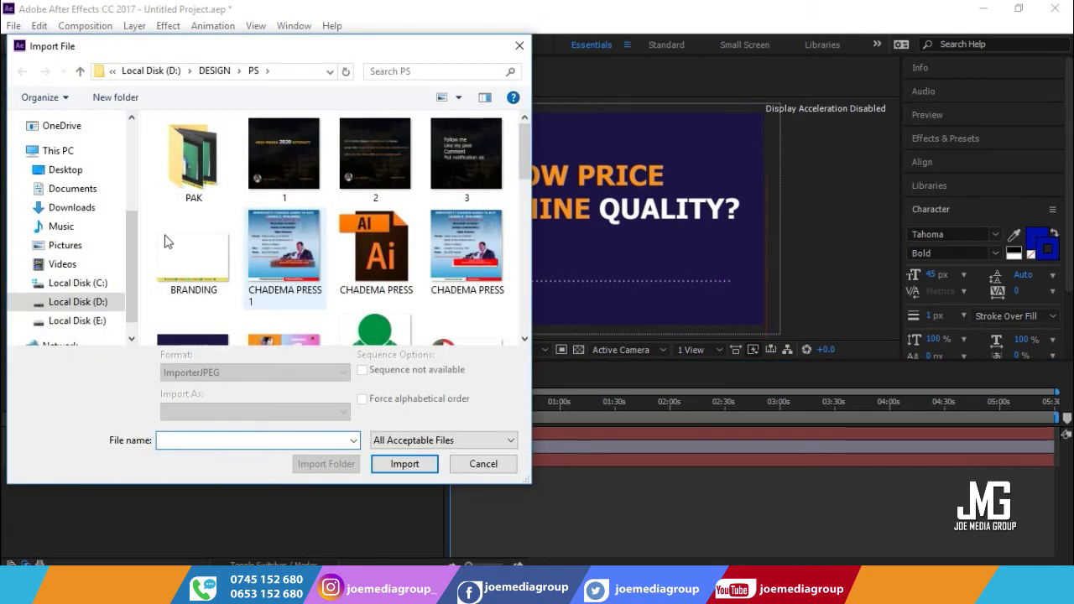
click(82, 190)
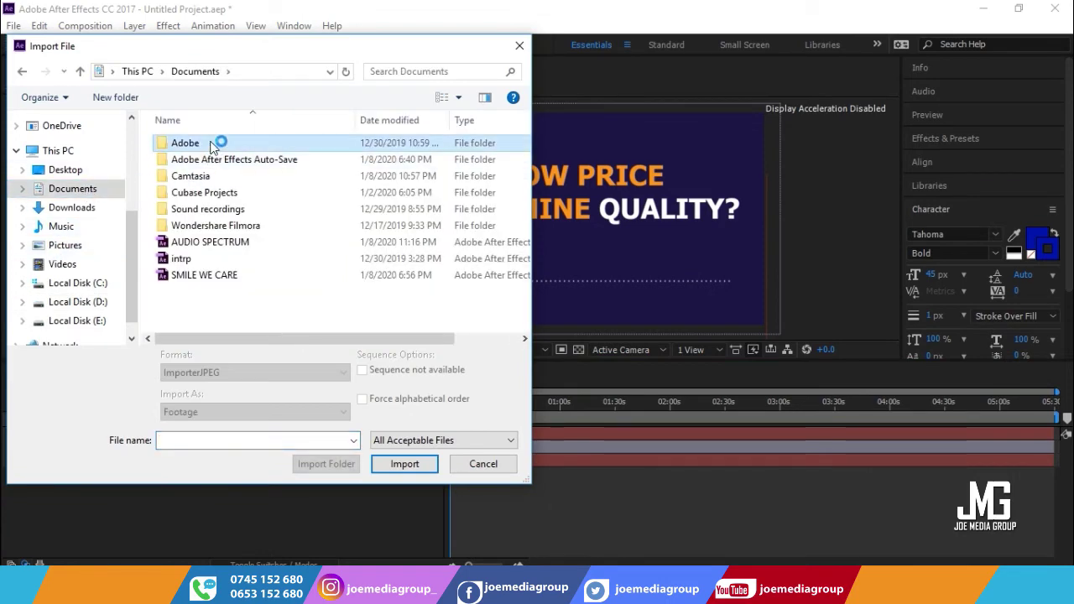
double_click(216, 143)
double_click(209, 176)
double_click(233, 150)
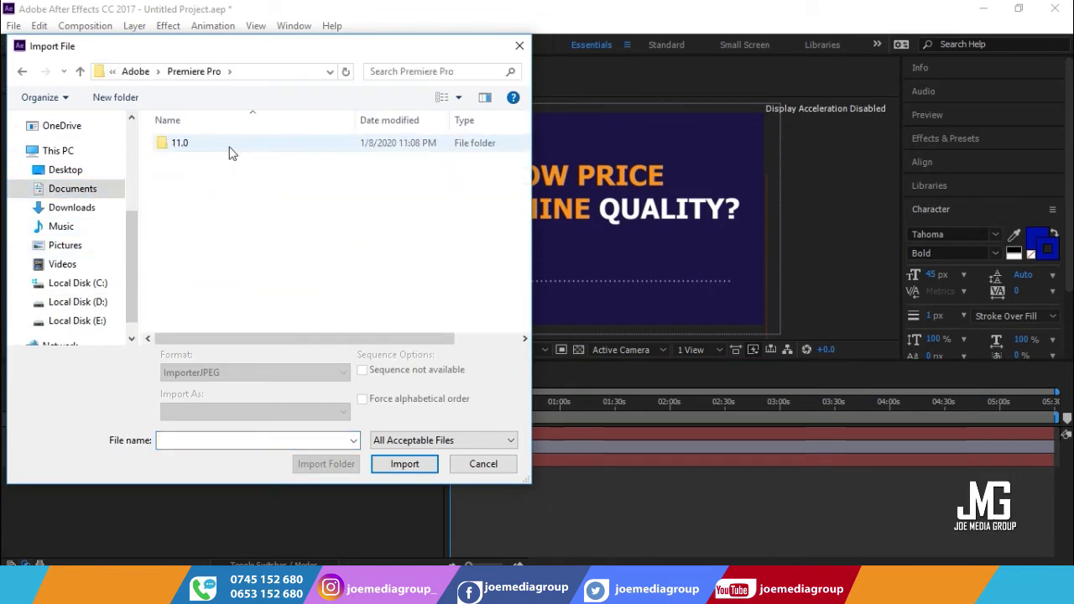
scroll(260, 243, down, 1)
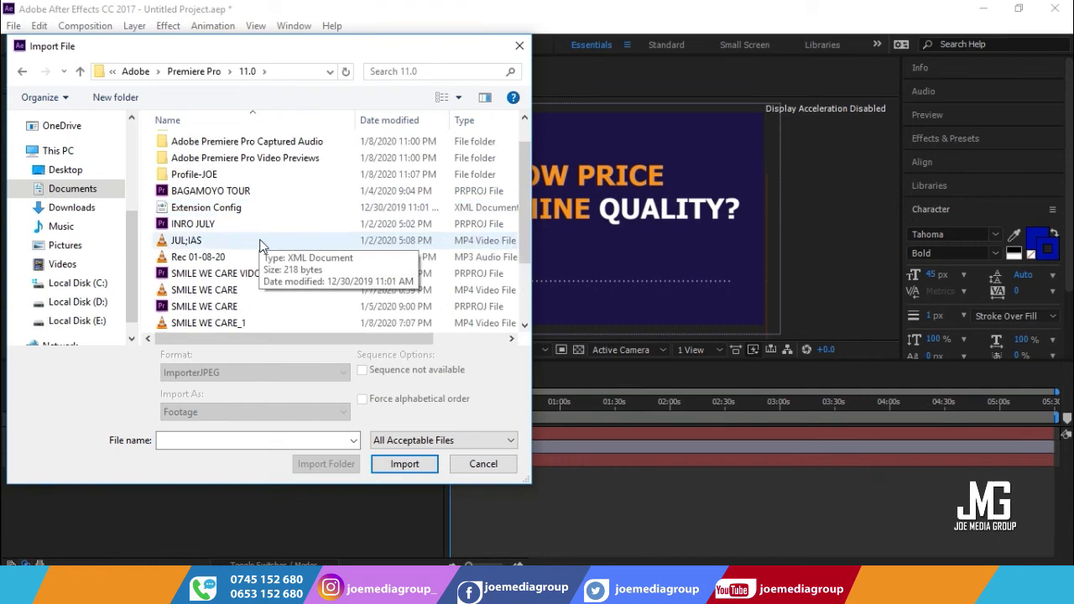
double_click(276, 249)
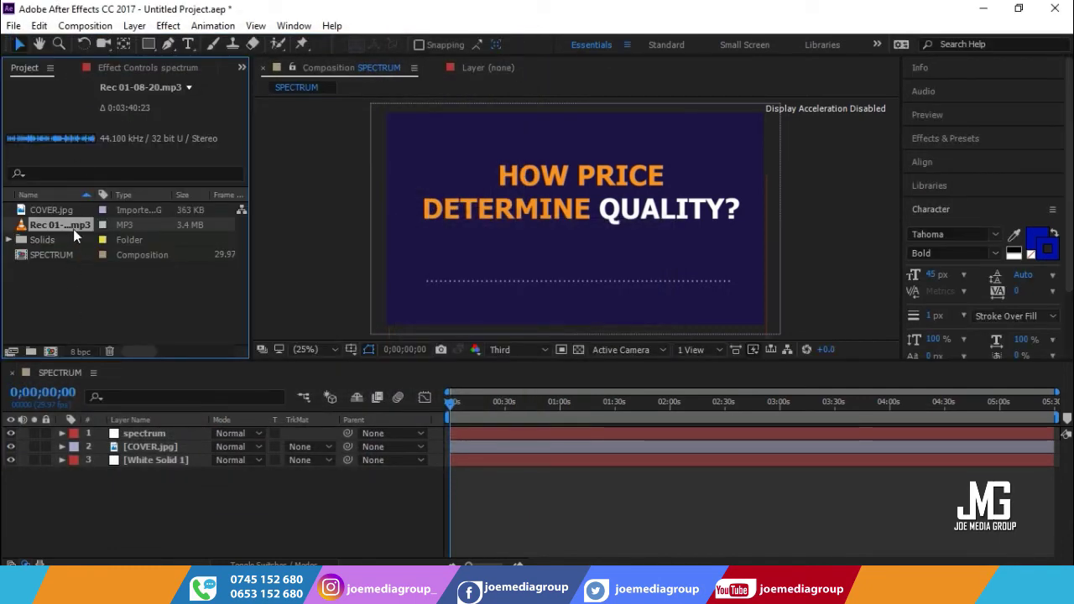
Step: Add Rec 01-08-20.mp3 as the bottom layer of SPECTRUM, preview it, and reselect spectrum
drag(71, 226, 148, 488)
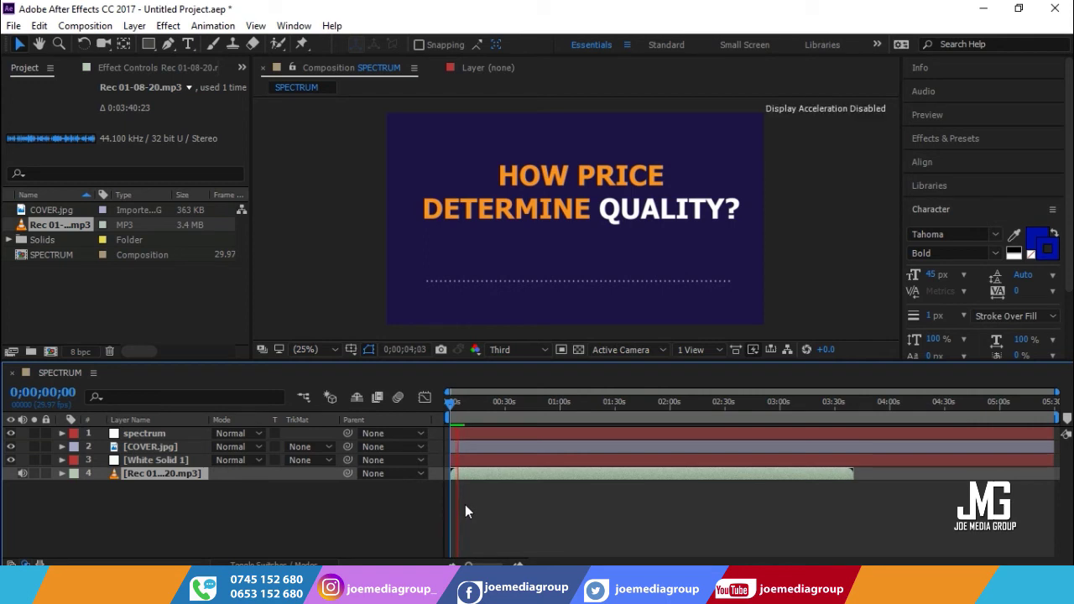
key(space)
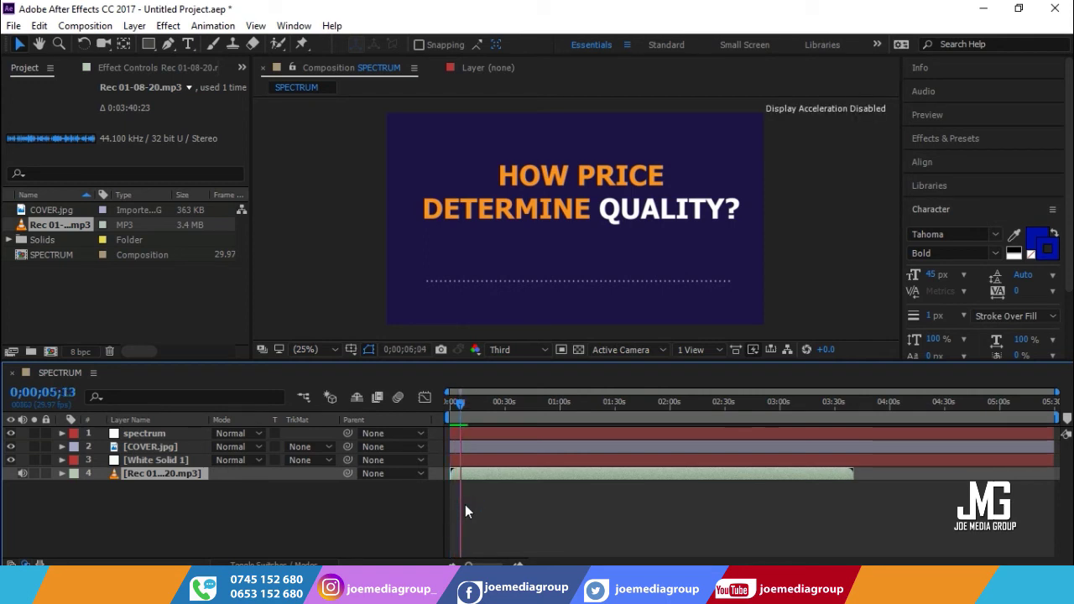
key(space)
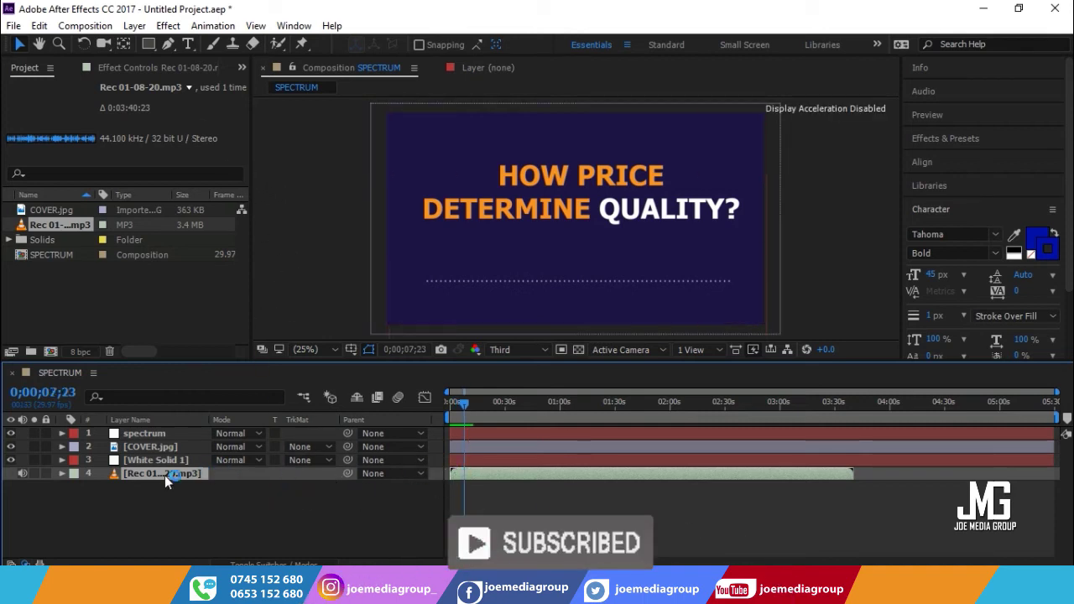
click(157, 433)
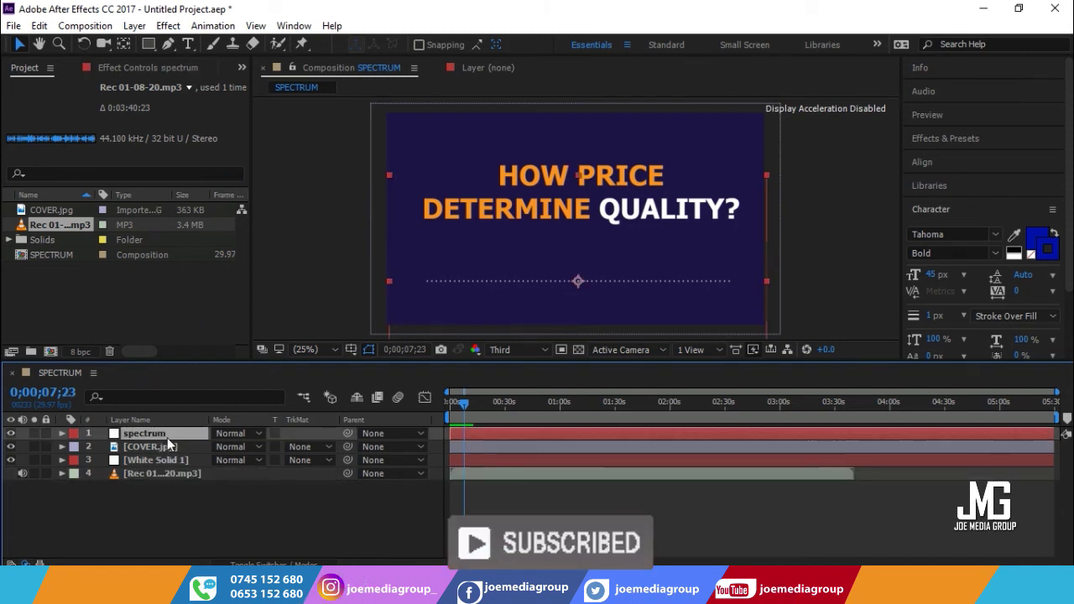
Step: Set Audio Spectrum's Audio Layer to 4. Rec 01-08-20.mp3
click(151, 67)
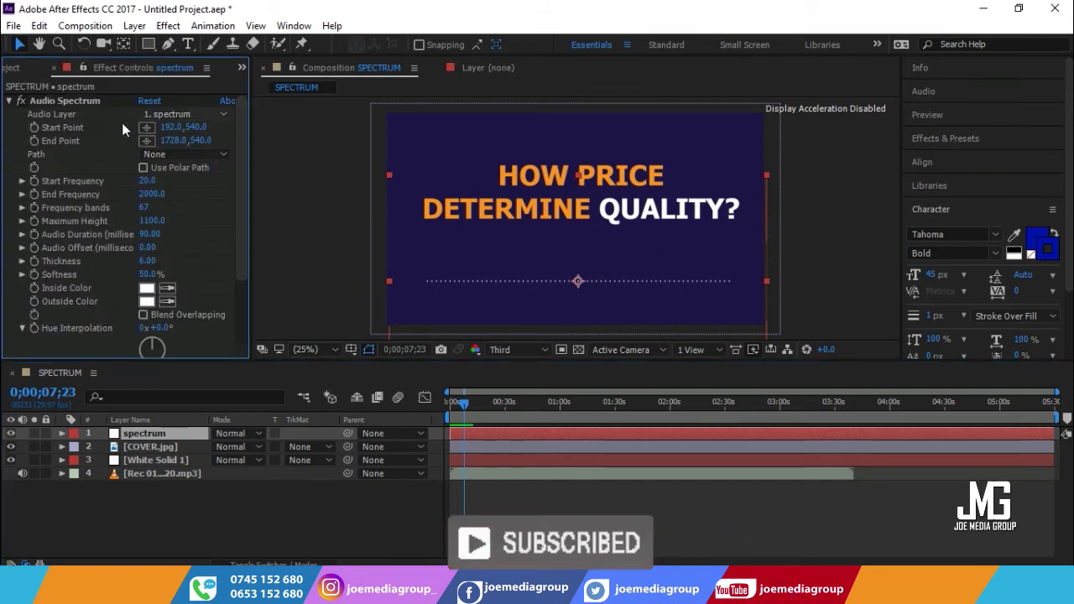
click(204, 115)
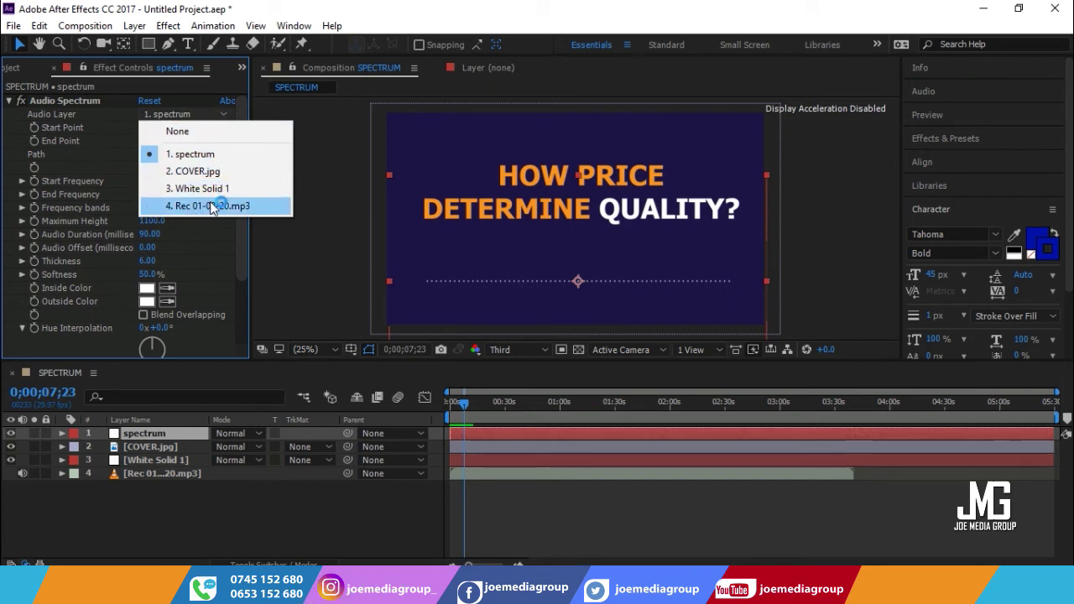
click(200, 208)
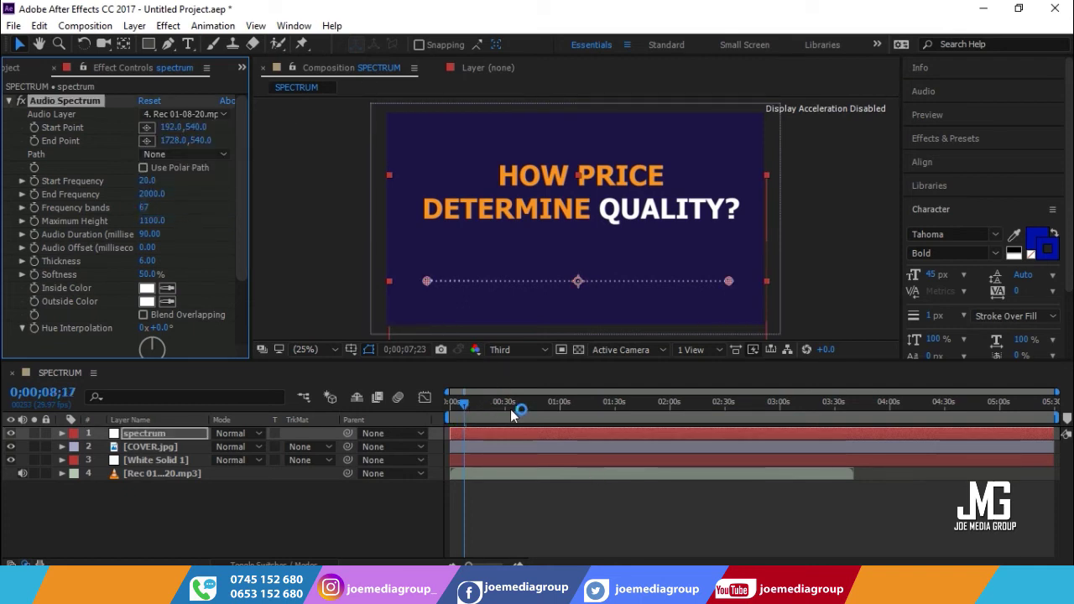
Step: Preview the reacting bars around 1:13–1:30 at Third resolution, then select all four layers
drag(464, 403, 586, 427)
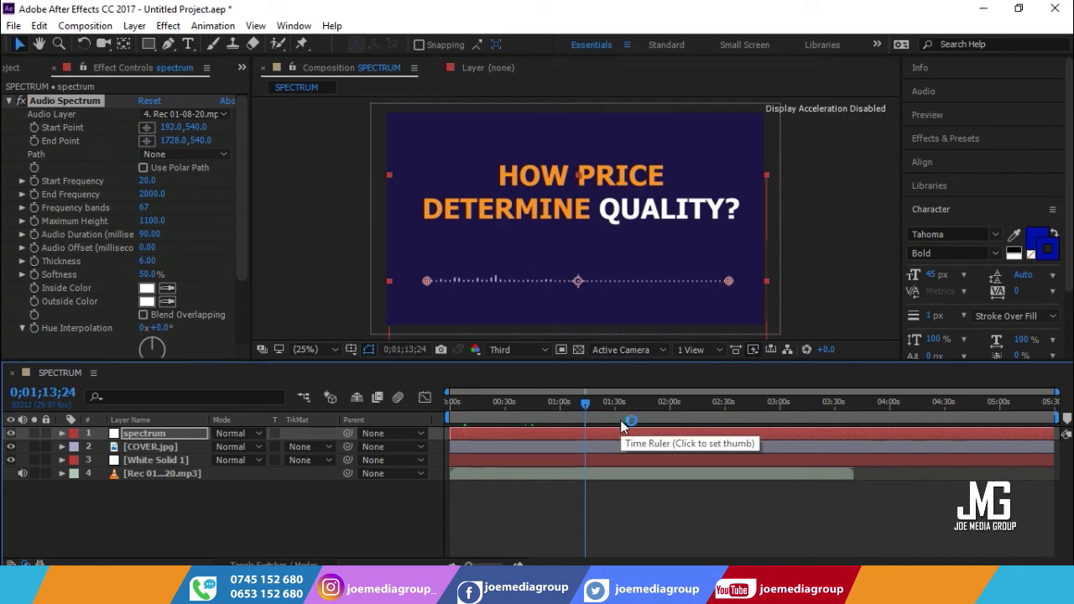
key(ctrl+shift+h)
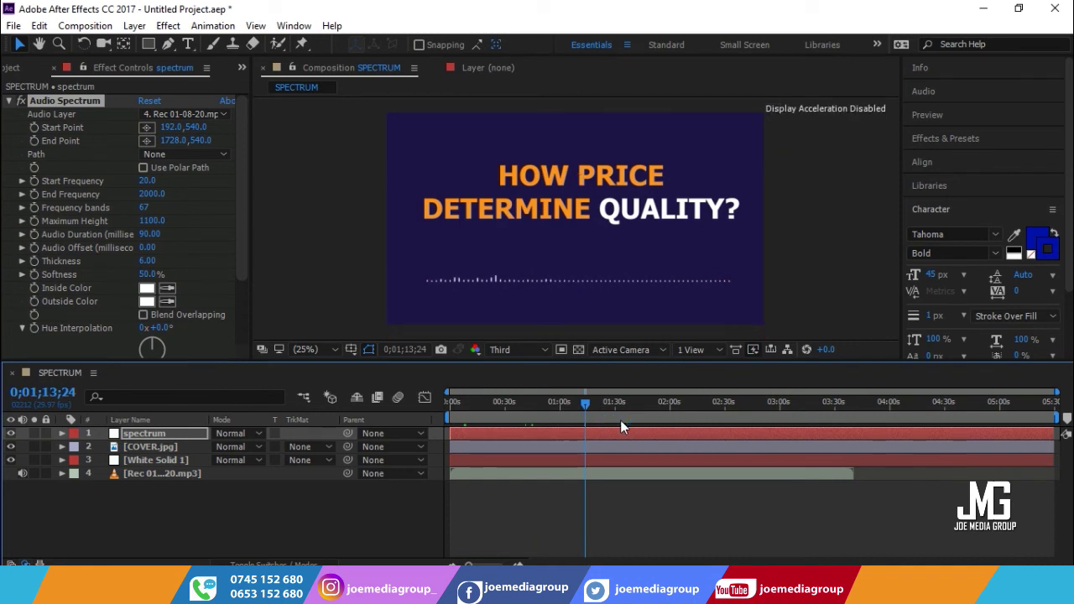
key(space)
key(space)
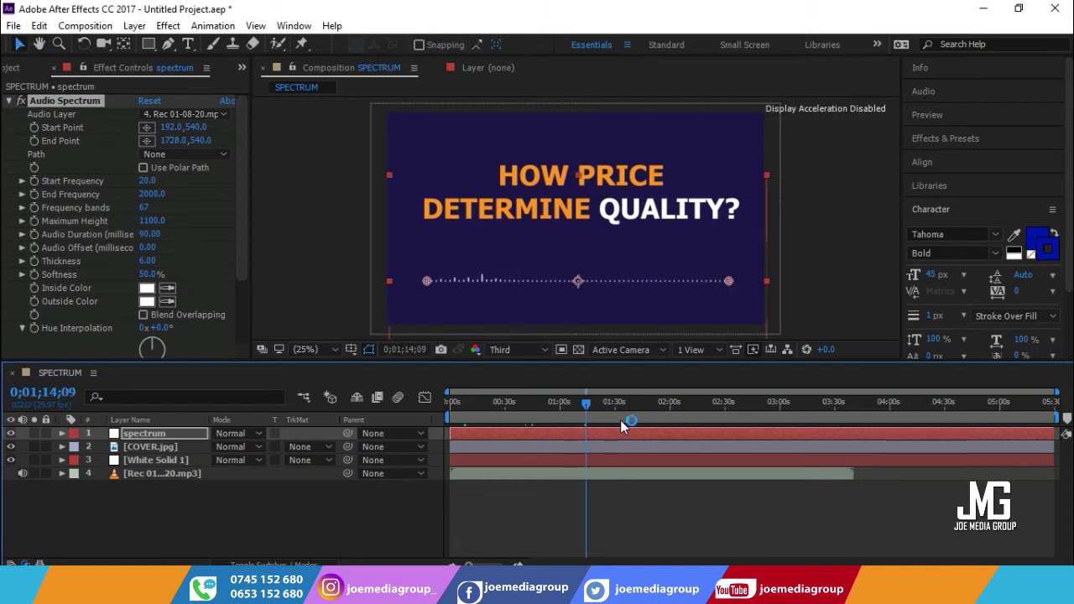
drag(585, 408, 601, 408)
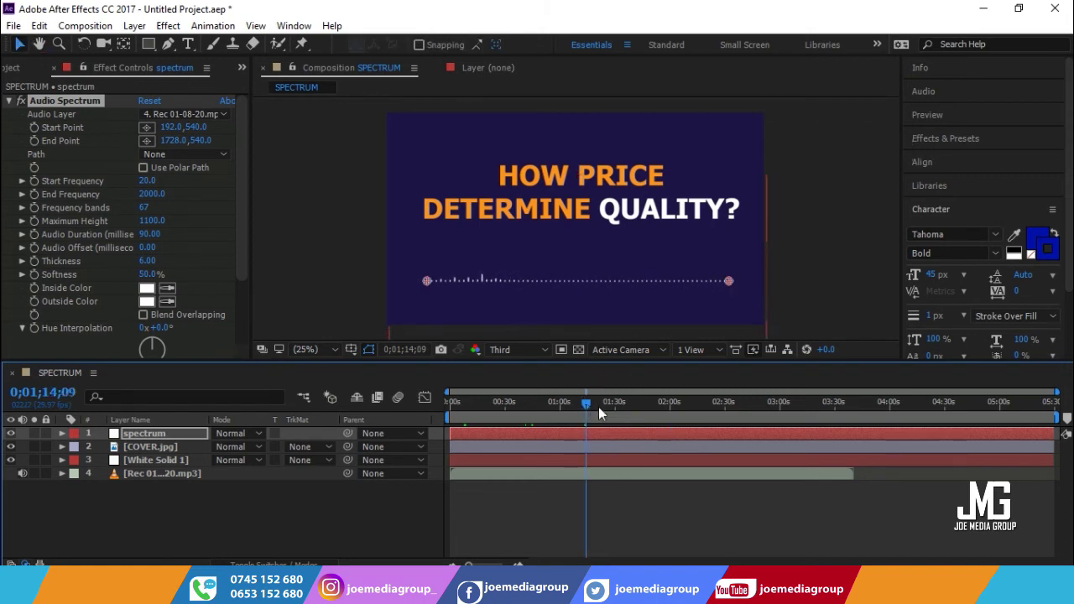
click(535, 350)
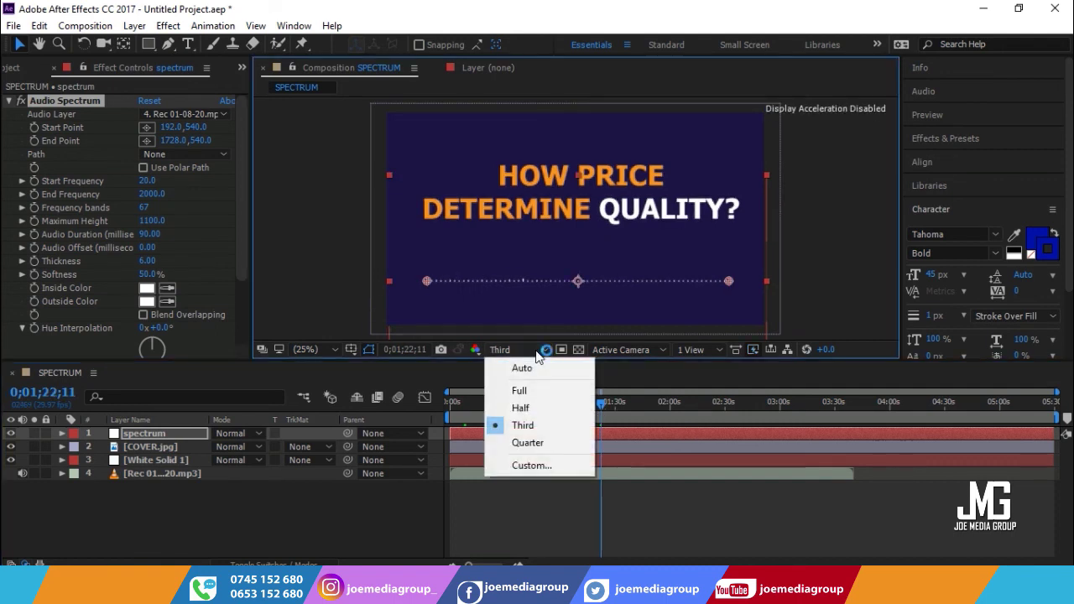
click(536, 350)
click(548, 520)
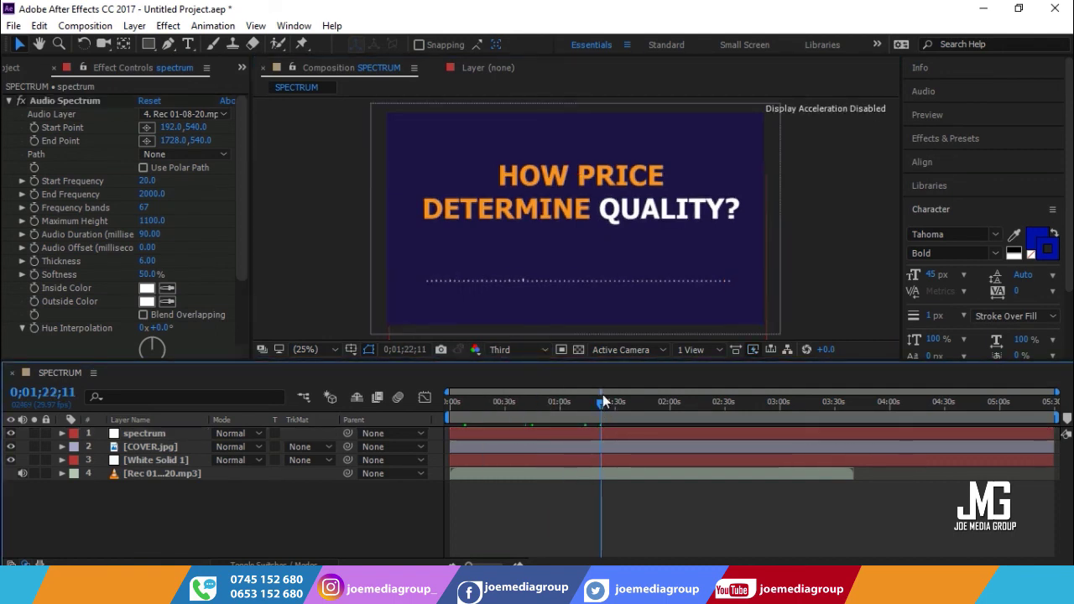
drag(599, 403, 633, 403)
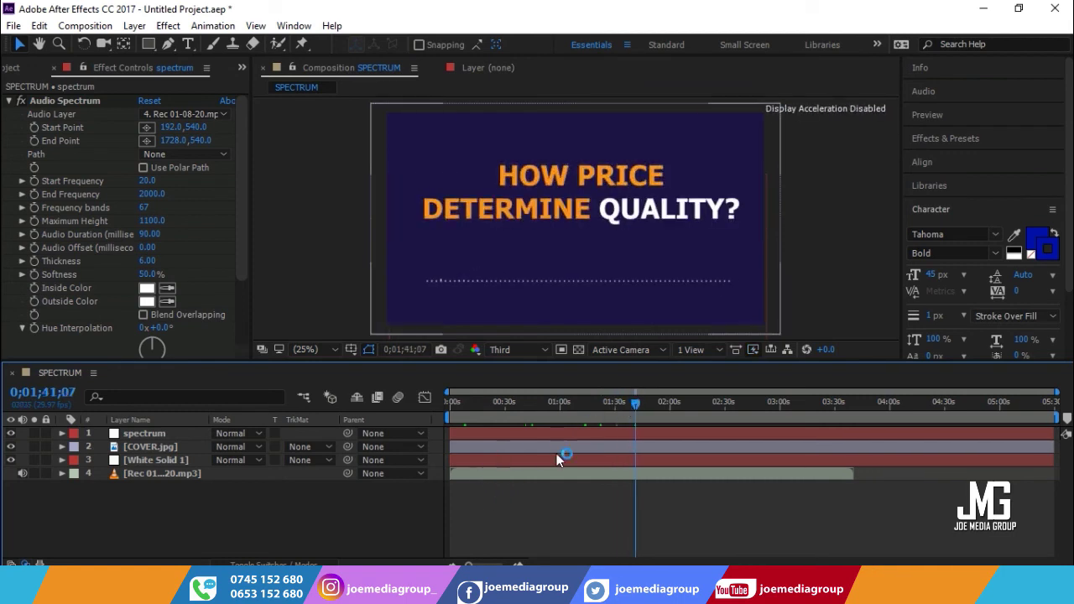
drag(149, 514, 153, 424)
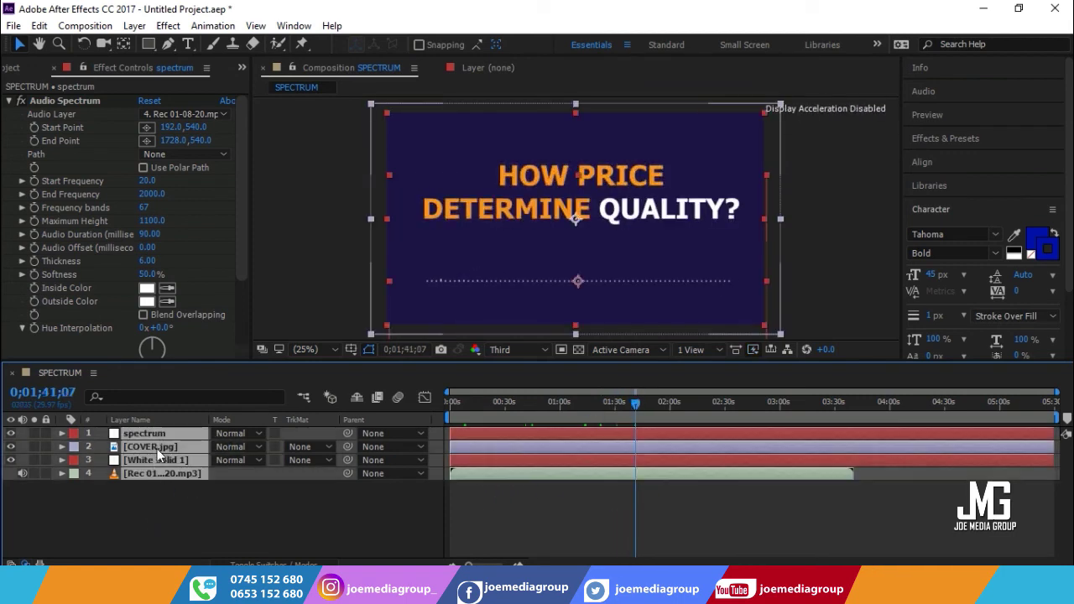
Step: Pre-compose the four selected SPECTRUM layers into a new composition named Pre-comp 1
right_click(157, 449)
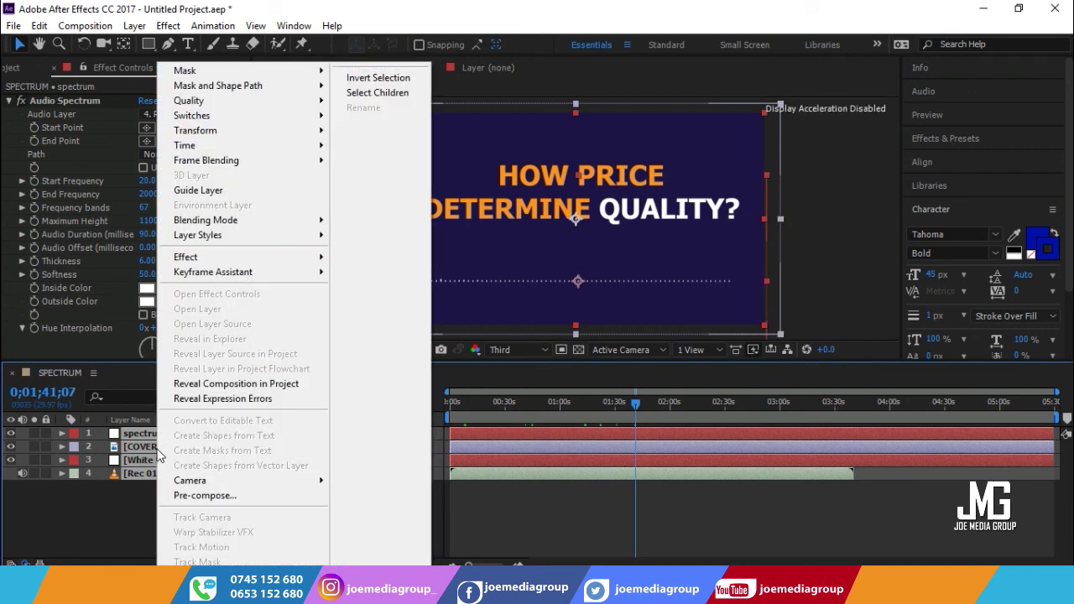
click(220, 497)
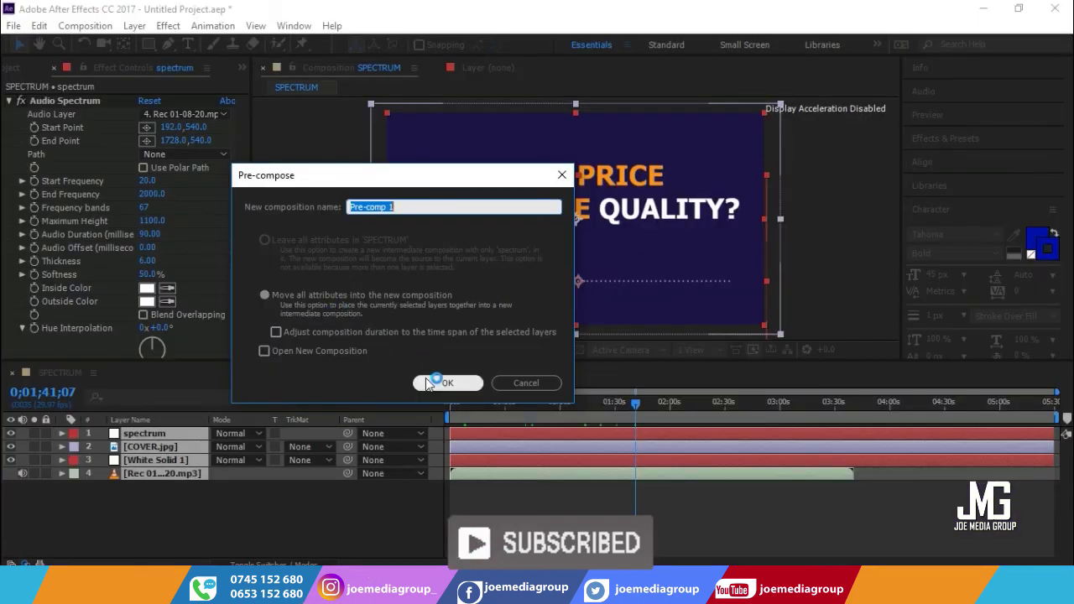
click(427, 382)
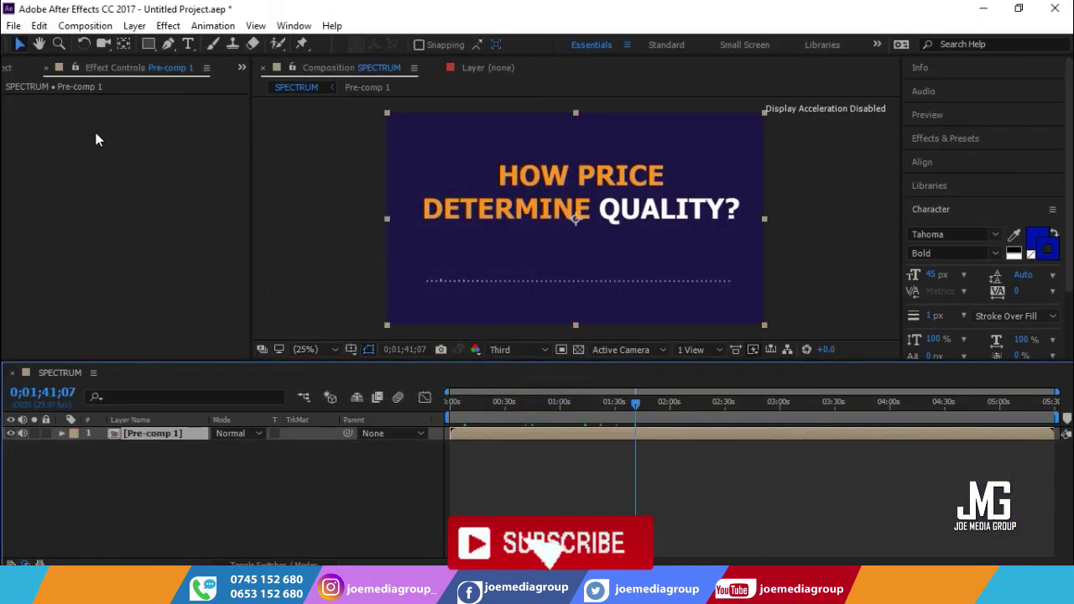
Step: With the project items shown, put the Pre-comp 1 layer's name into rename mode
click(15, 69)
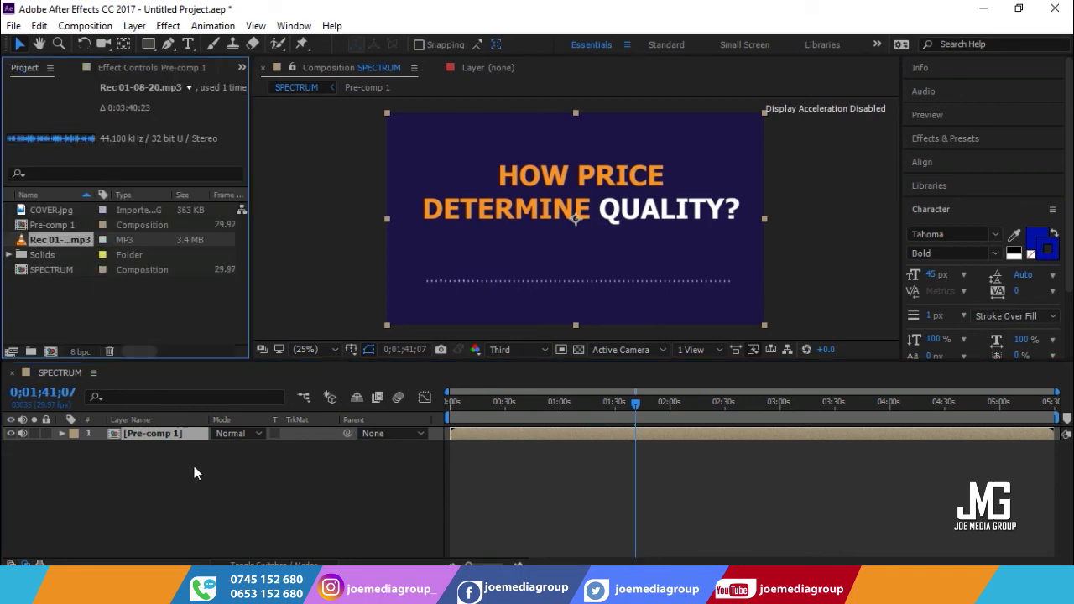
right_click(168, 440)
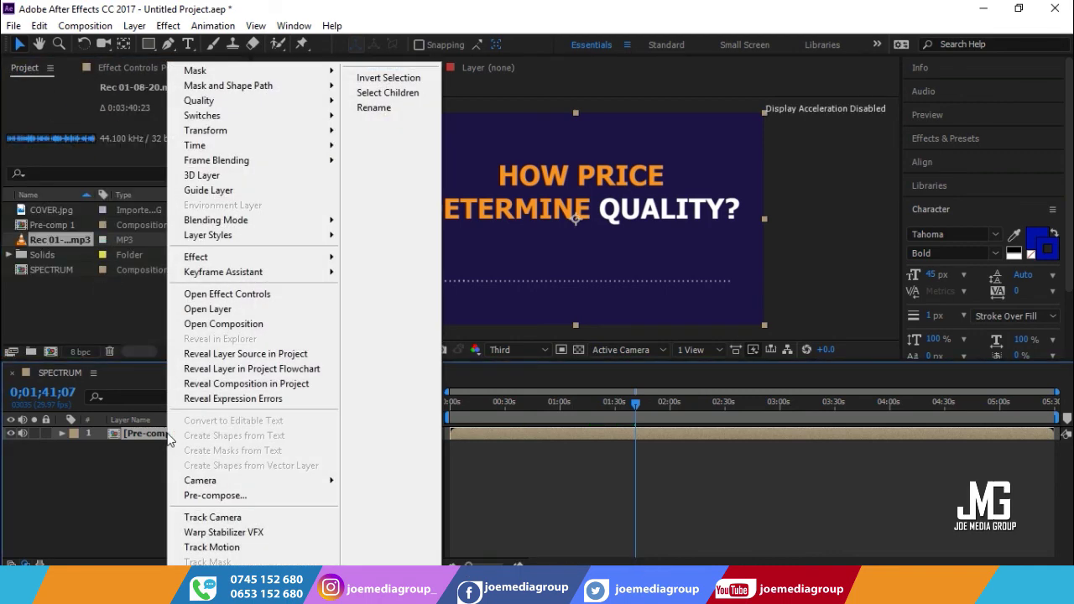
click(371, 107)
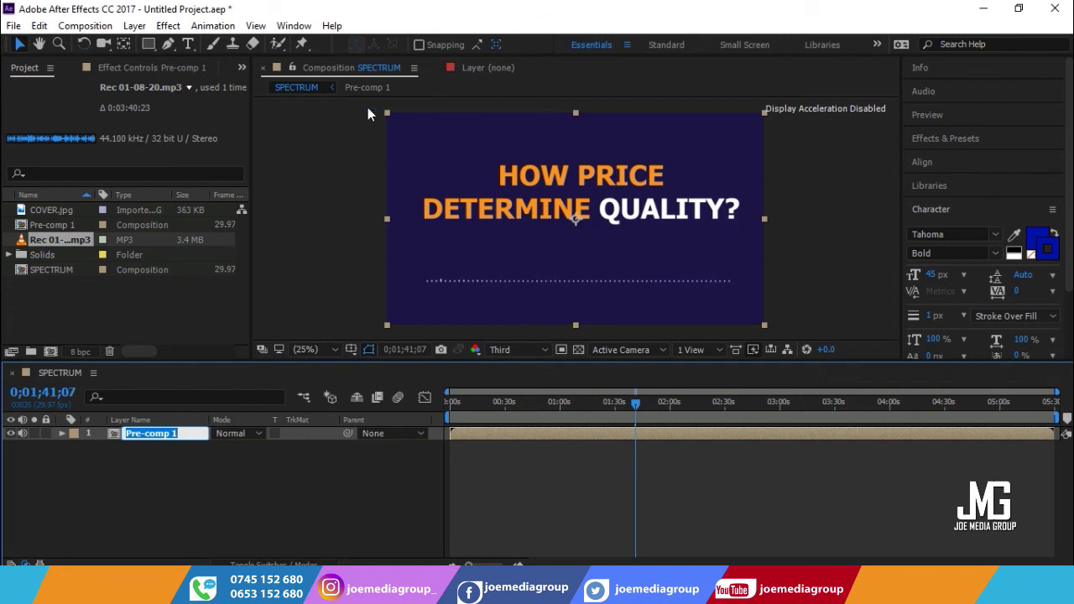